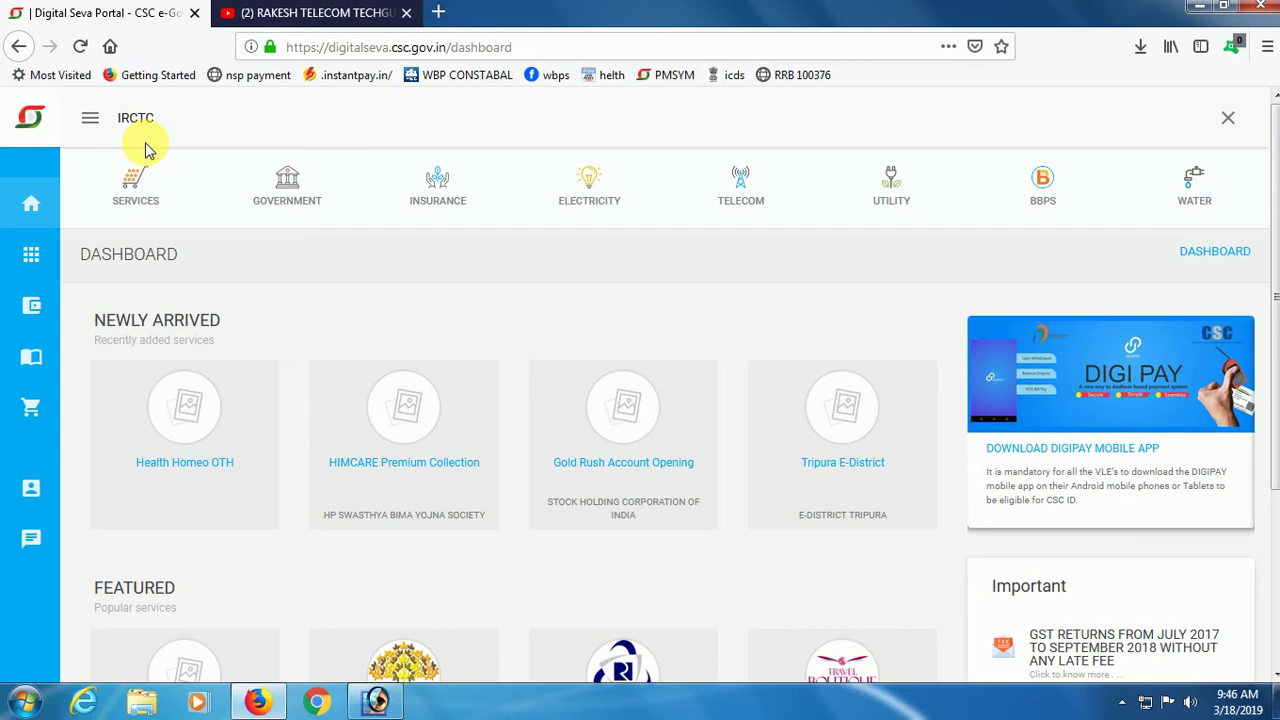
# Search for IRCTC and open the IRCTC Registration service in a new tab.
pyautogui.press('Return')
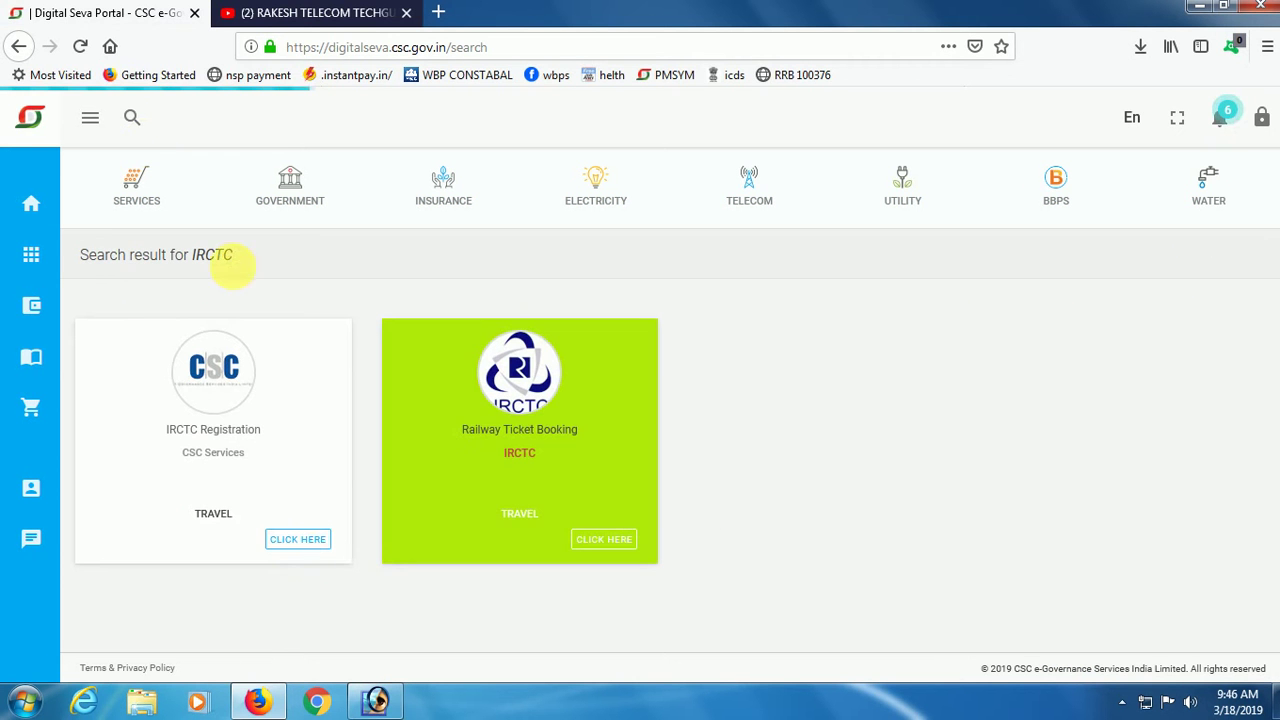
pyautogui.click(299, 539)
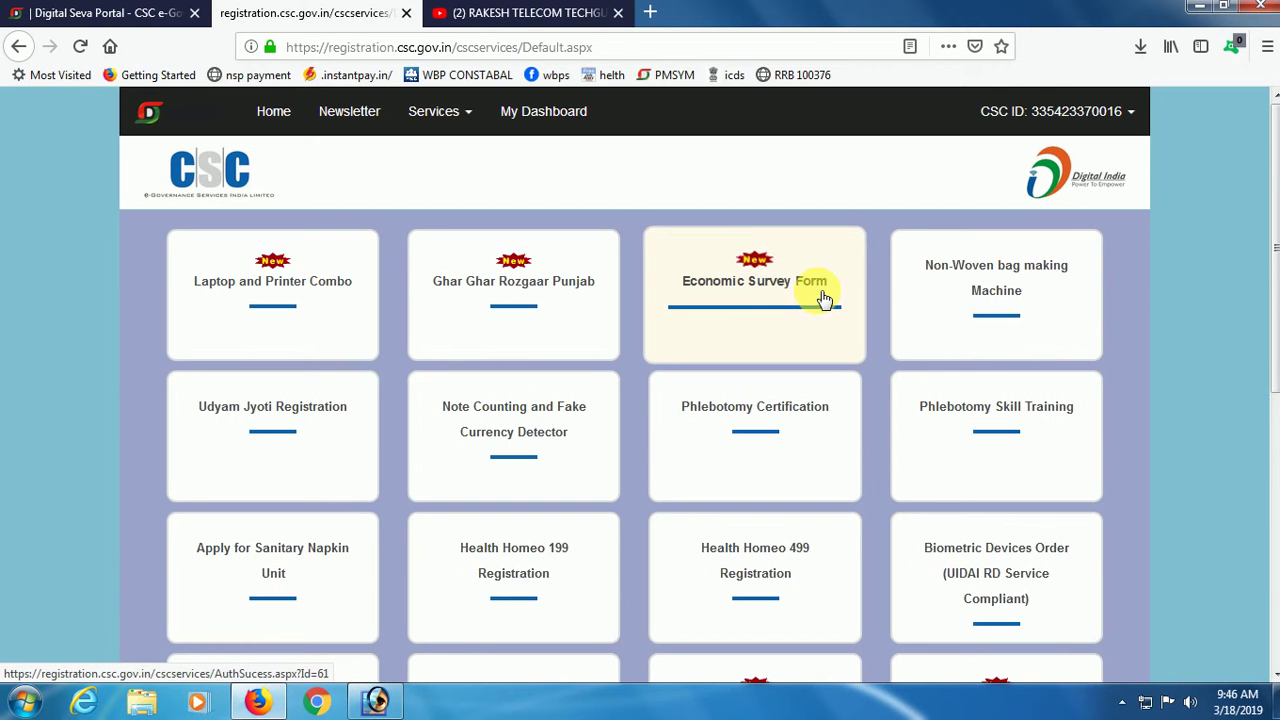
pyautogui.moveTo(694, 549)
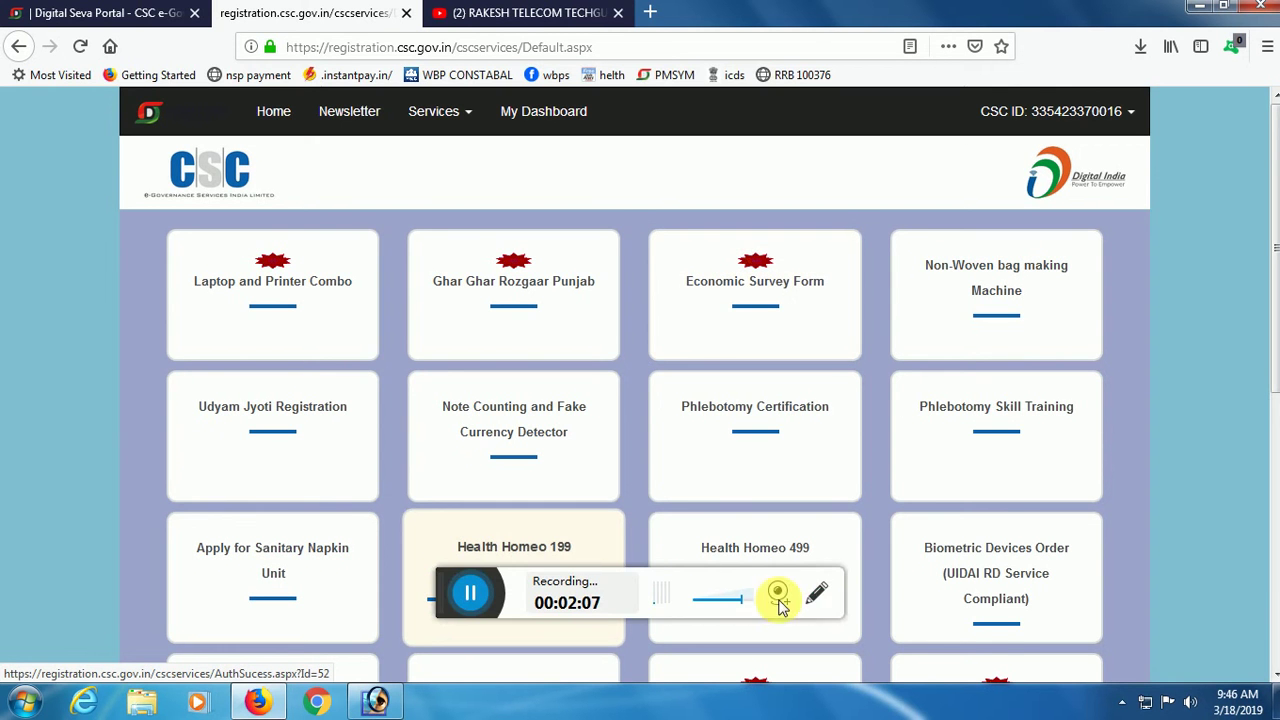
pyautogui.click(820, 595)
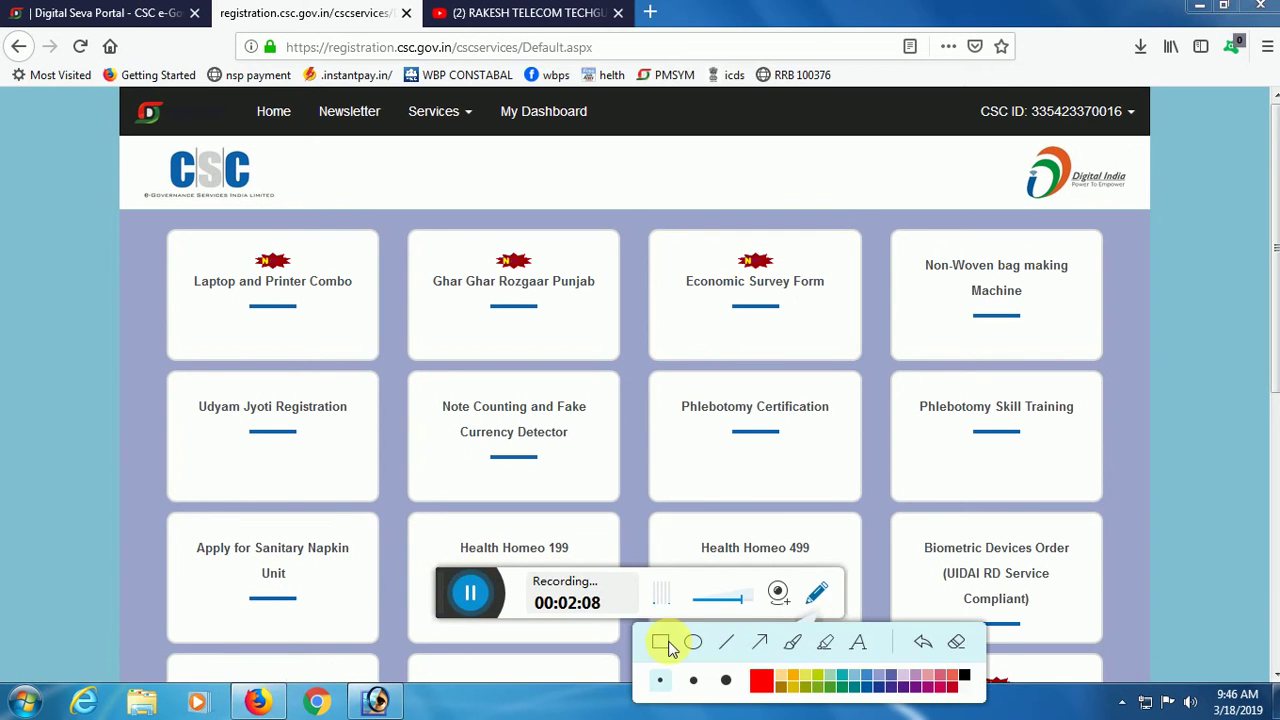
# Launch the Economic Survey Form tile to reach the Economic Census 2019 login page.
pyautogui.moveTo(642, 215)
pyautogui.mouseDown()
pyautogui.moveTo(660, 250)
pyautogui.moveTo(900, 376)
pyautogui.mouseUp()
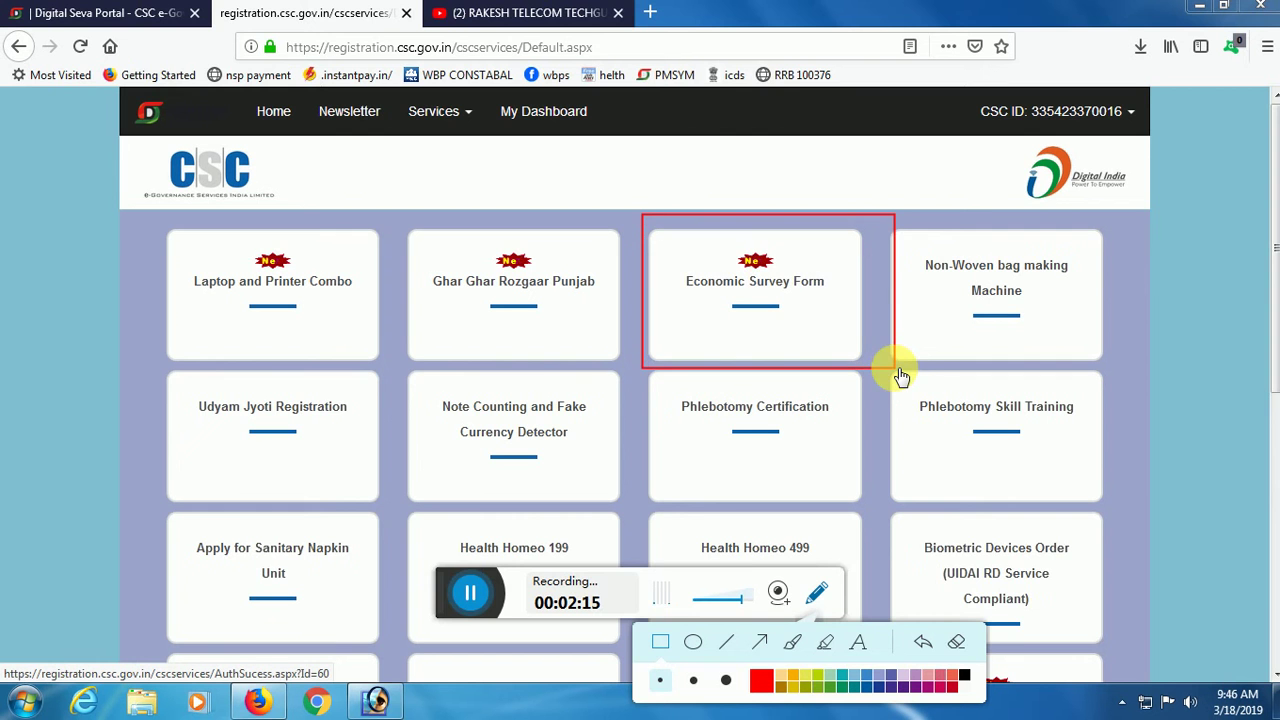
pyautogui.click(956, 641)
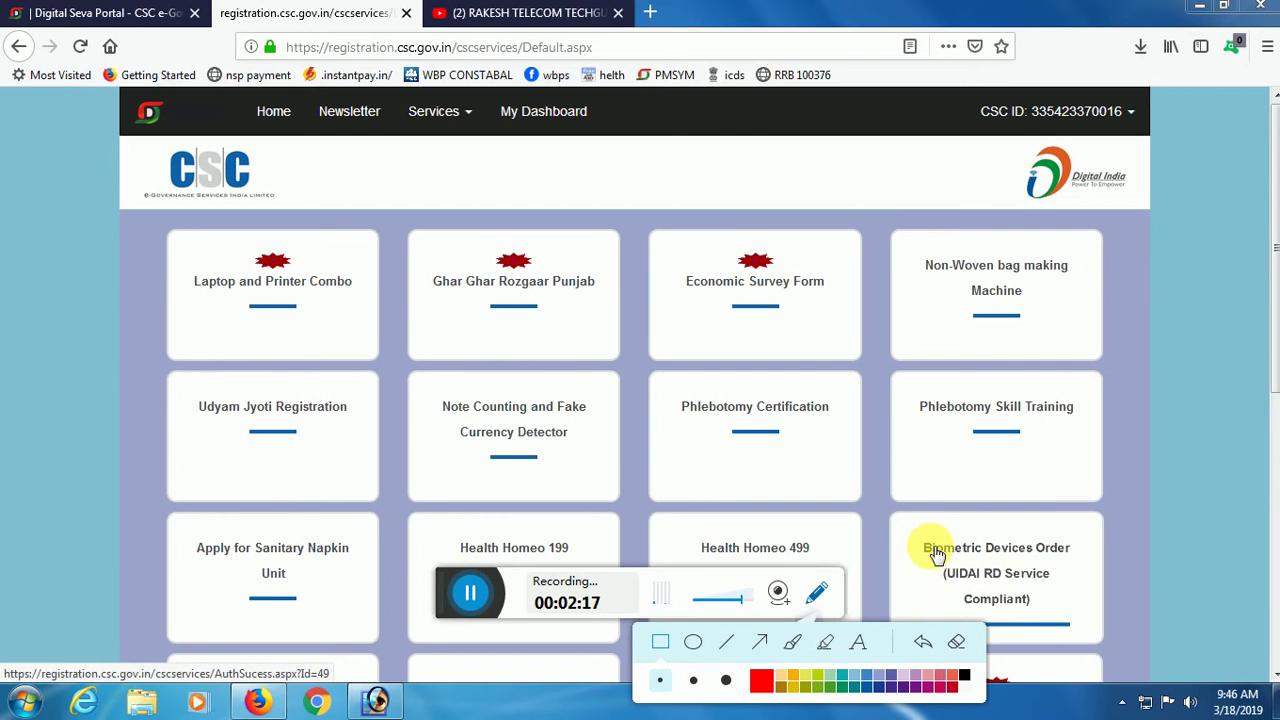
pyautogui.click(780, 288)
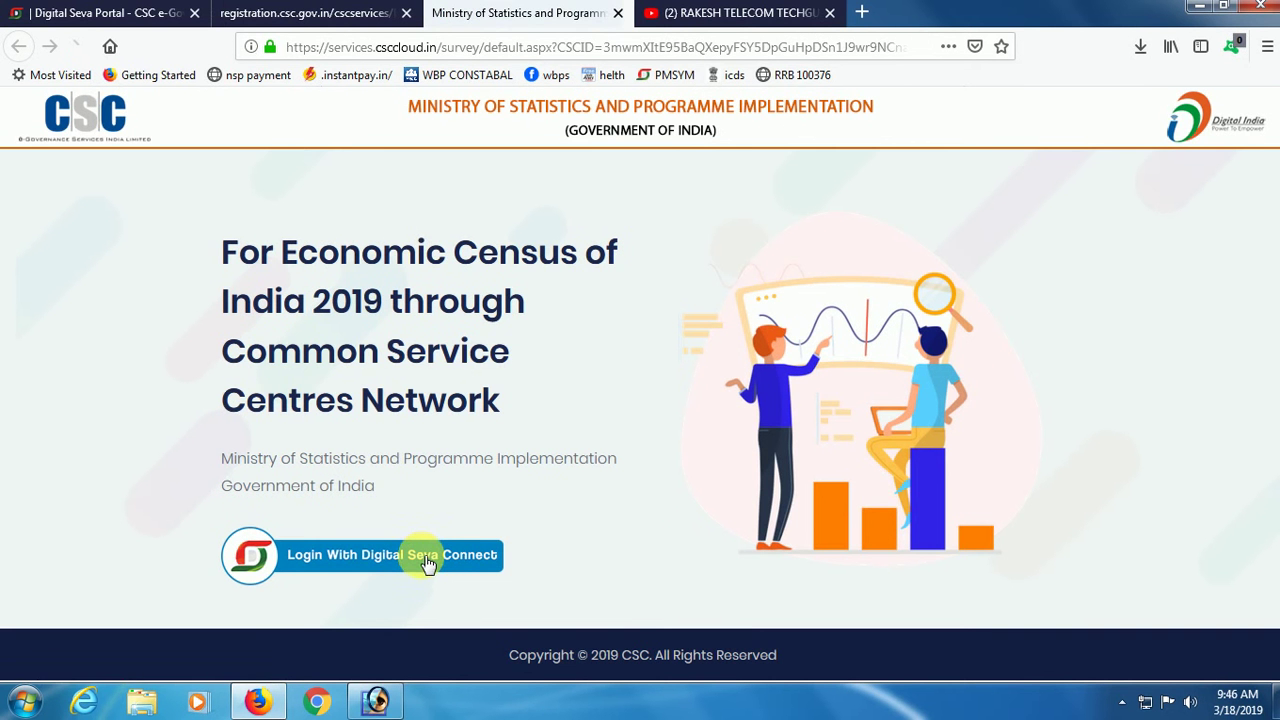
# Sign in with Digital Seva Connect and close the Instructions to VLEs notice.
pyautogui.click(431, 561)
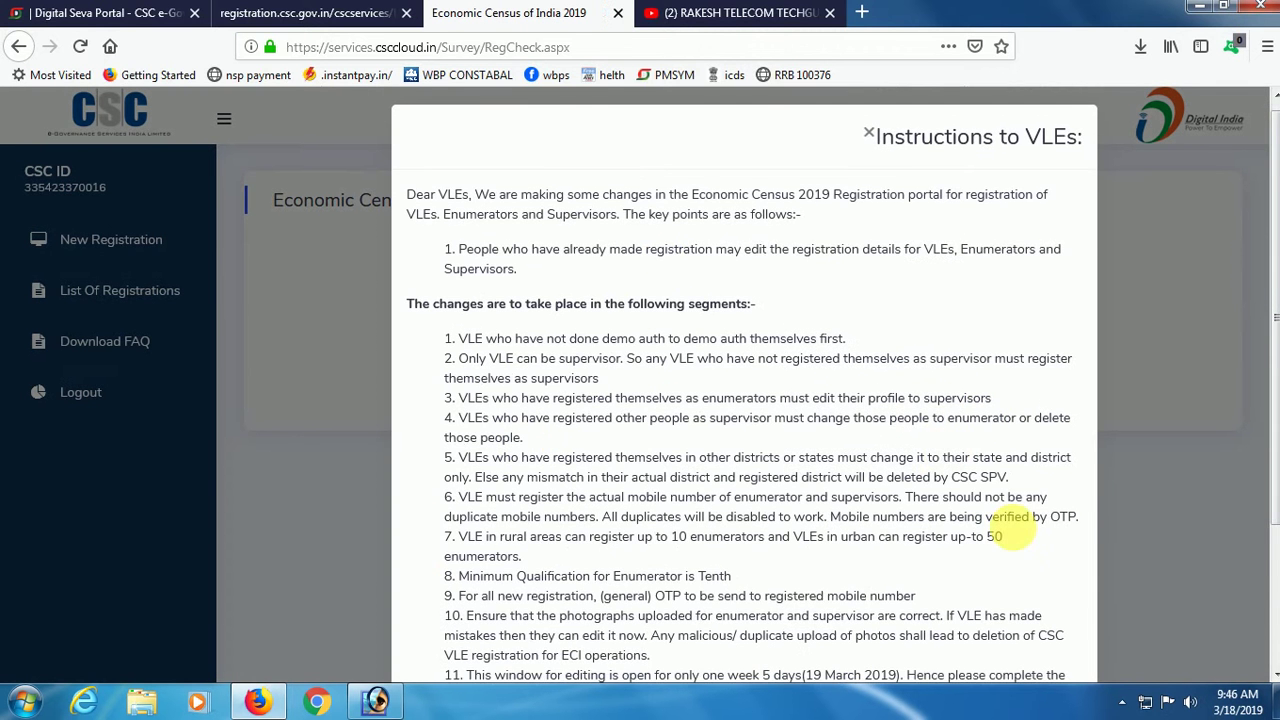
pyautogui.scroll(-3, 945, 452)
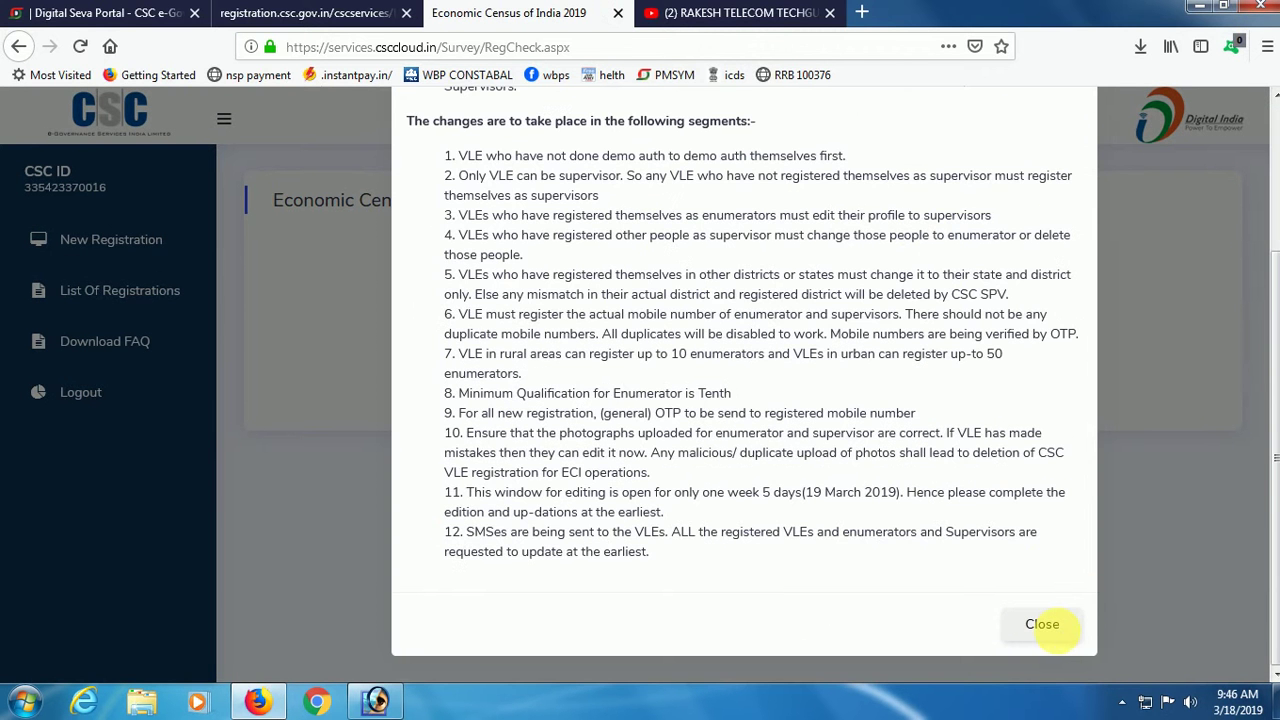
pyautogui.click(1042, 624)
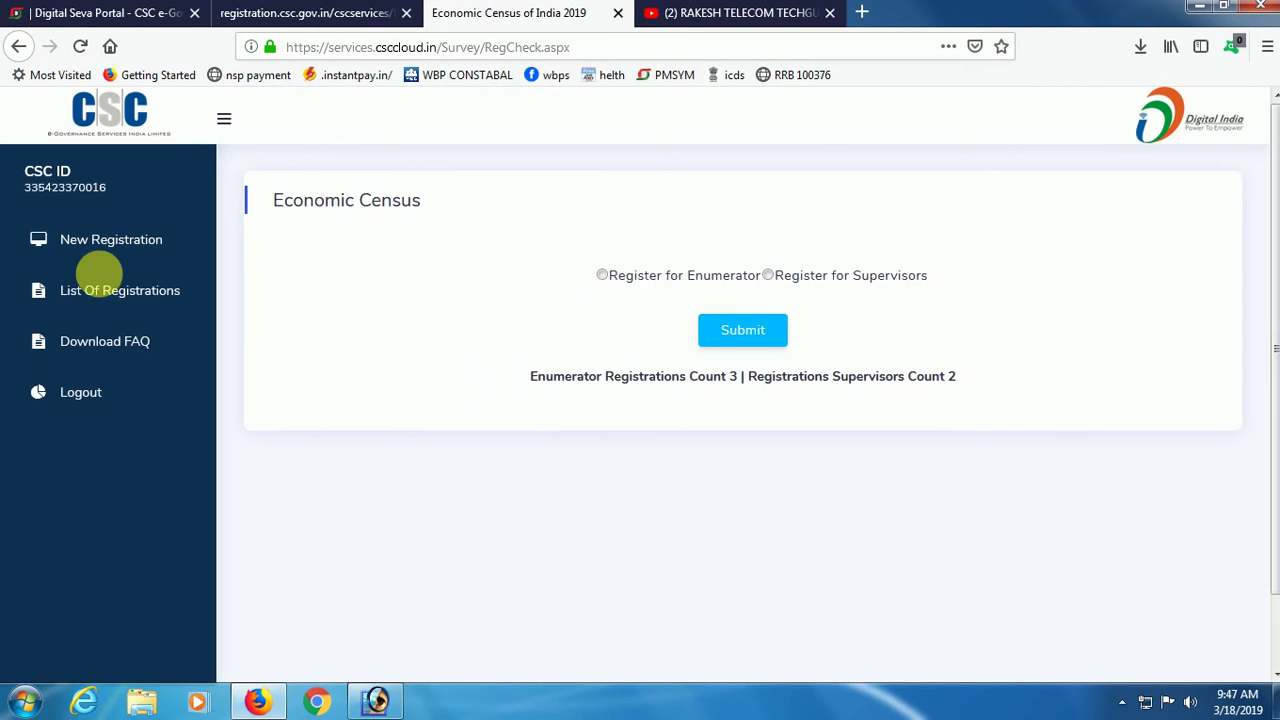
# Show the List Of Registrations and locate the fifth, unverified enumerator entry.
pyautogui.click(115, 298)
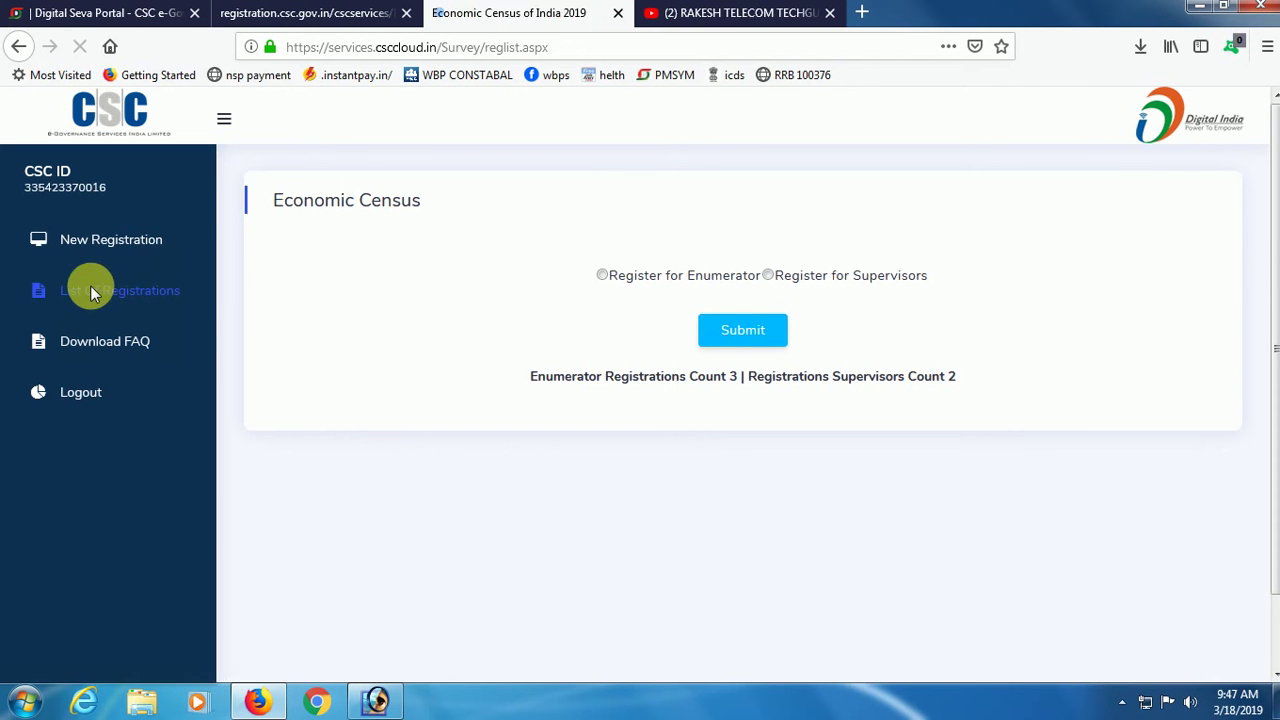
pyautogui.scroll(-3, 783, 420)
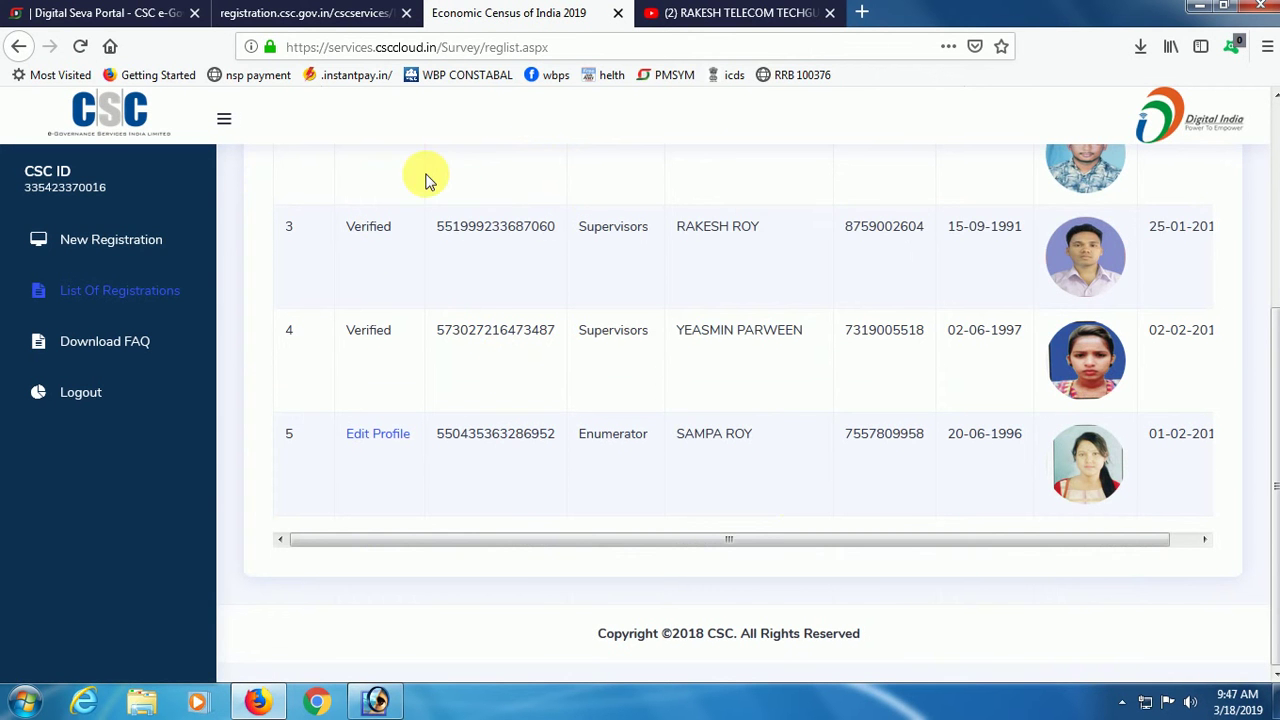
pyautogui.scroll(3, 418, 175)
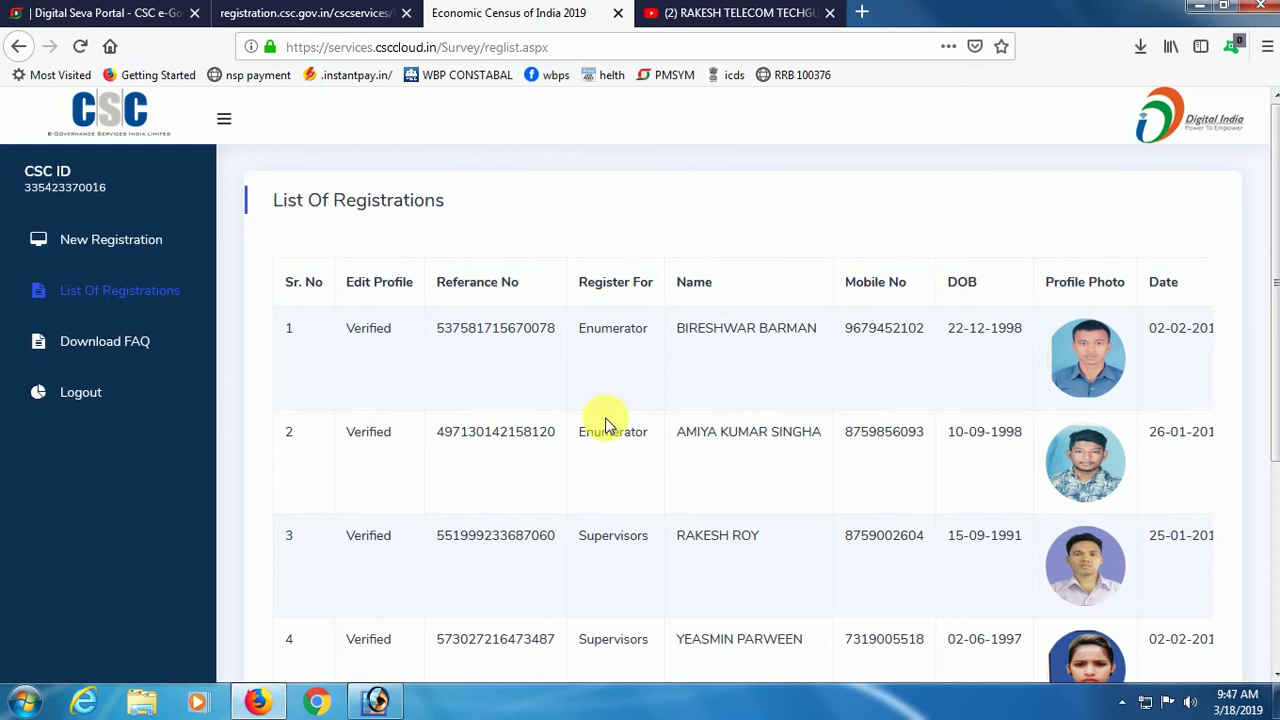
pyautogui.scroll(-3, 590, 406)
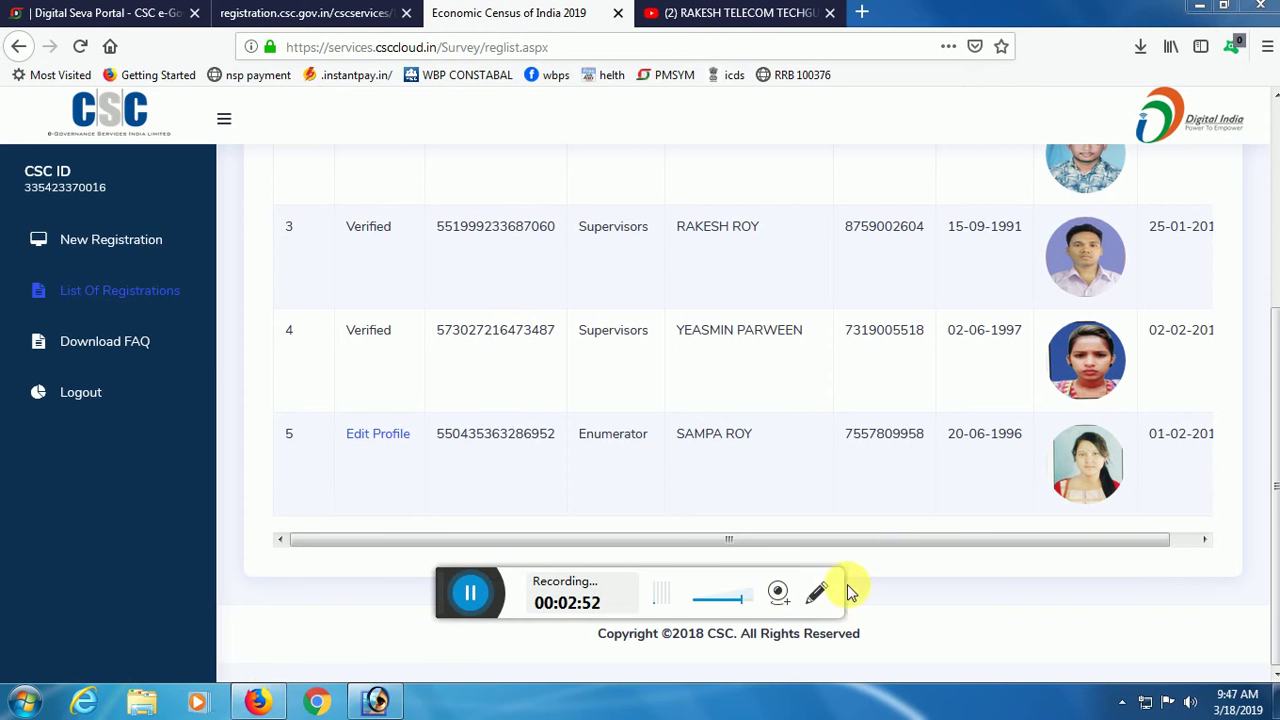
pyautogui.click(816, 593)
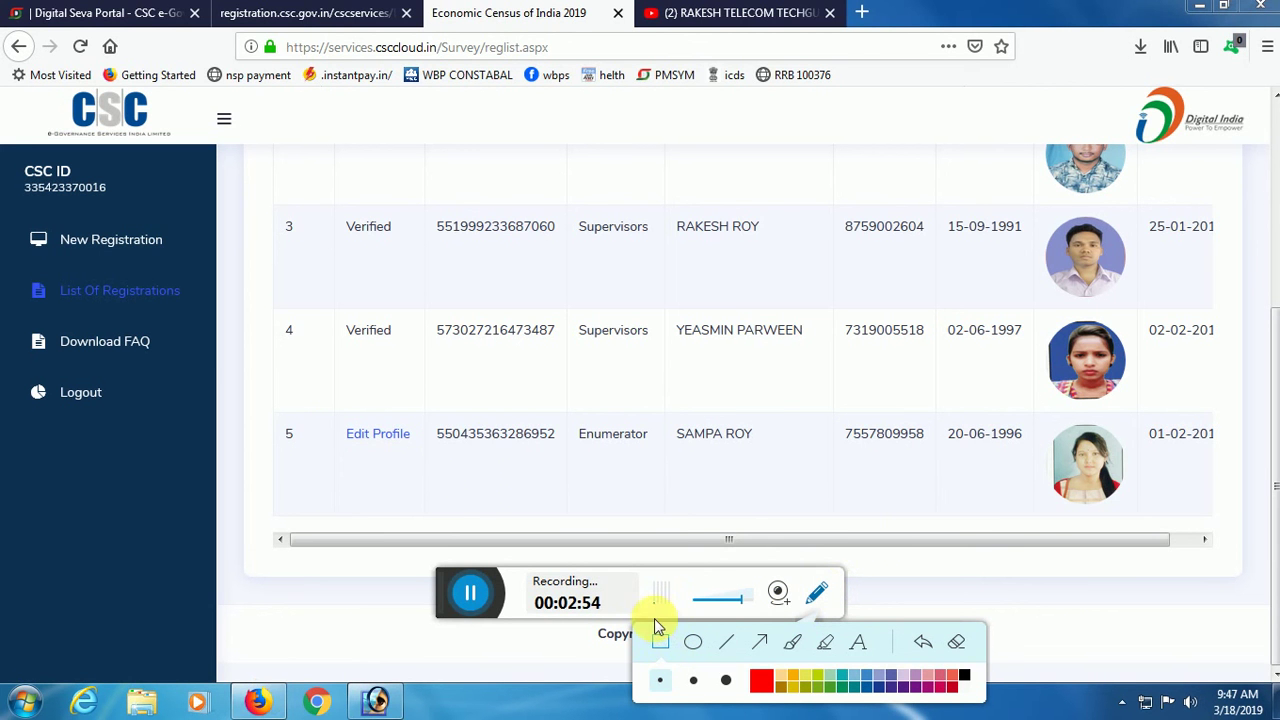
pyautogui.moveTo(328, 406); pyautogui.dragTo(425, 465)
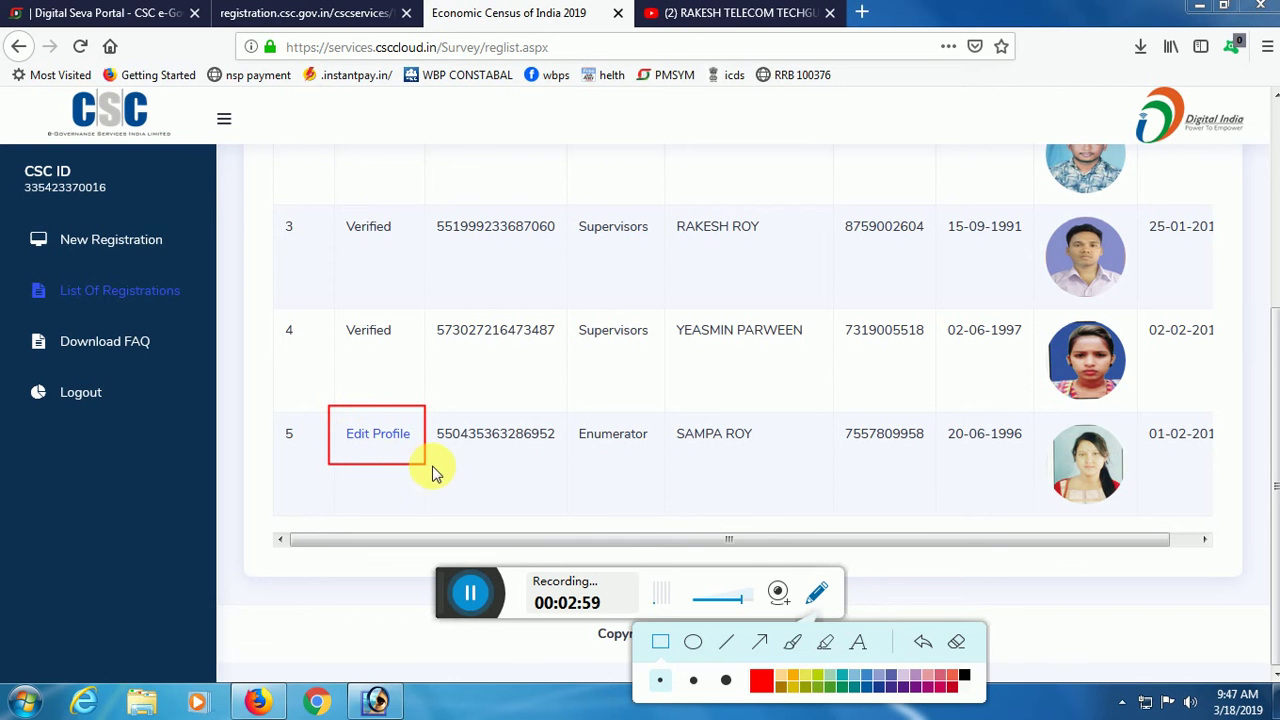
pyautogui.click(824, 591)
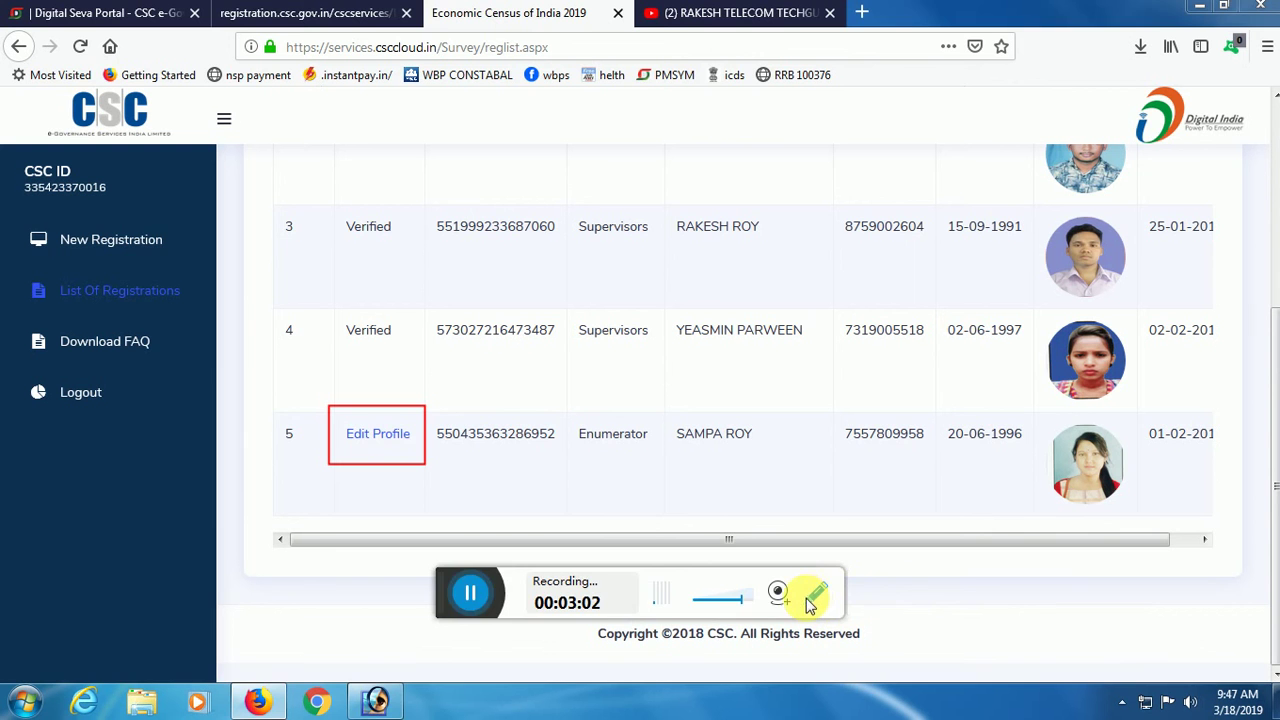
# Open the fifth enumerator registration's profile for editing.
pyautogui.click(378, 436)
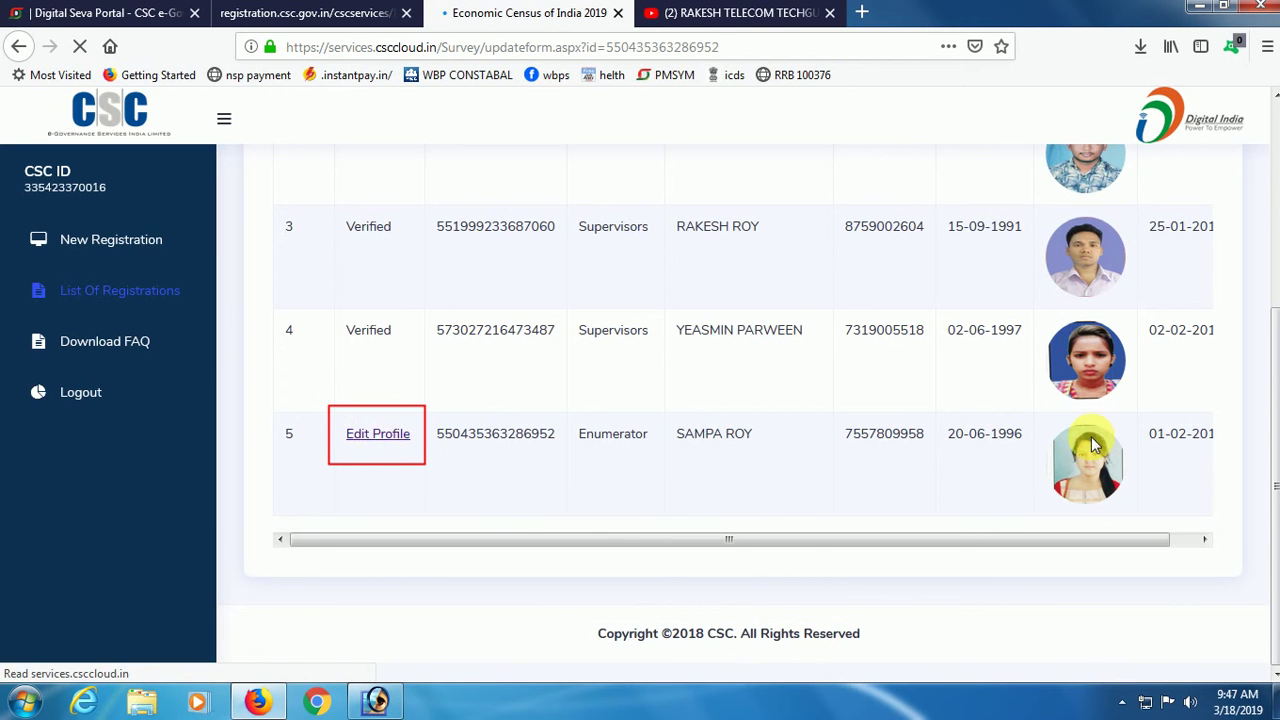
pyautogui.moveTo(1071, 543)
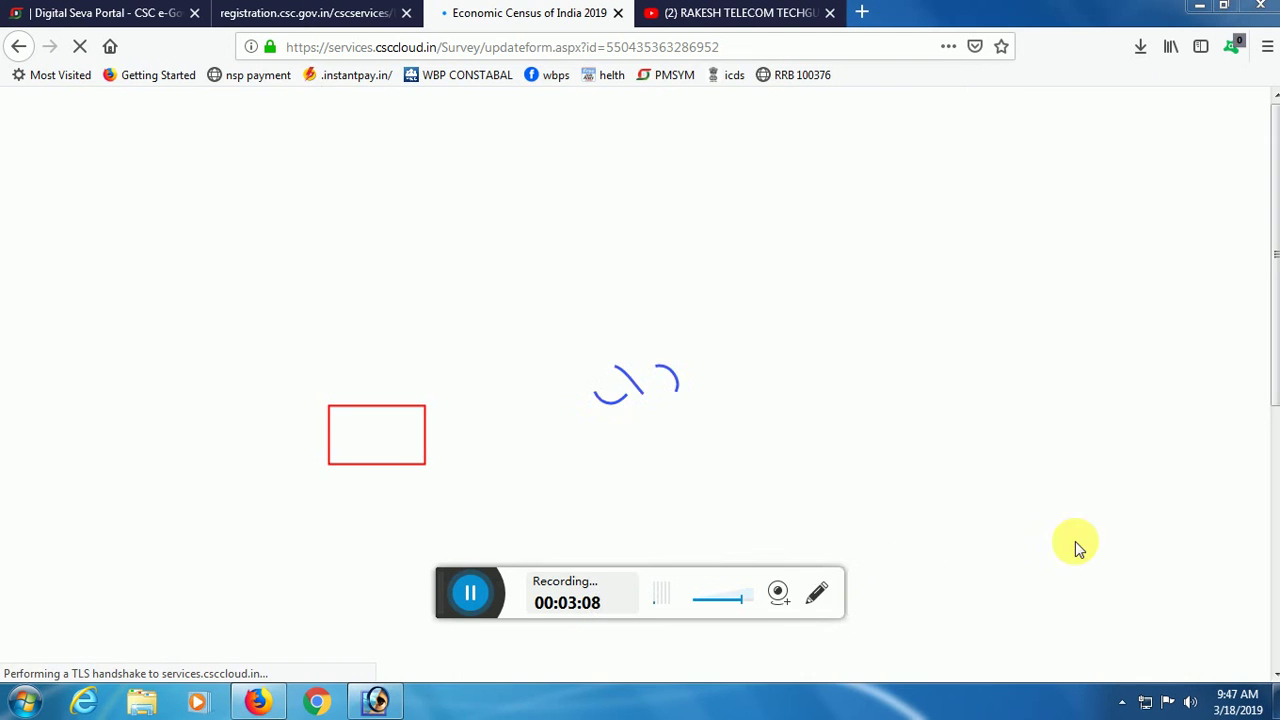
pyautogui.click(815, 597)
pyautogui.click(955, 643)
pyautogui.click(955, 643)
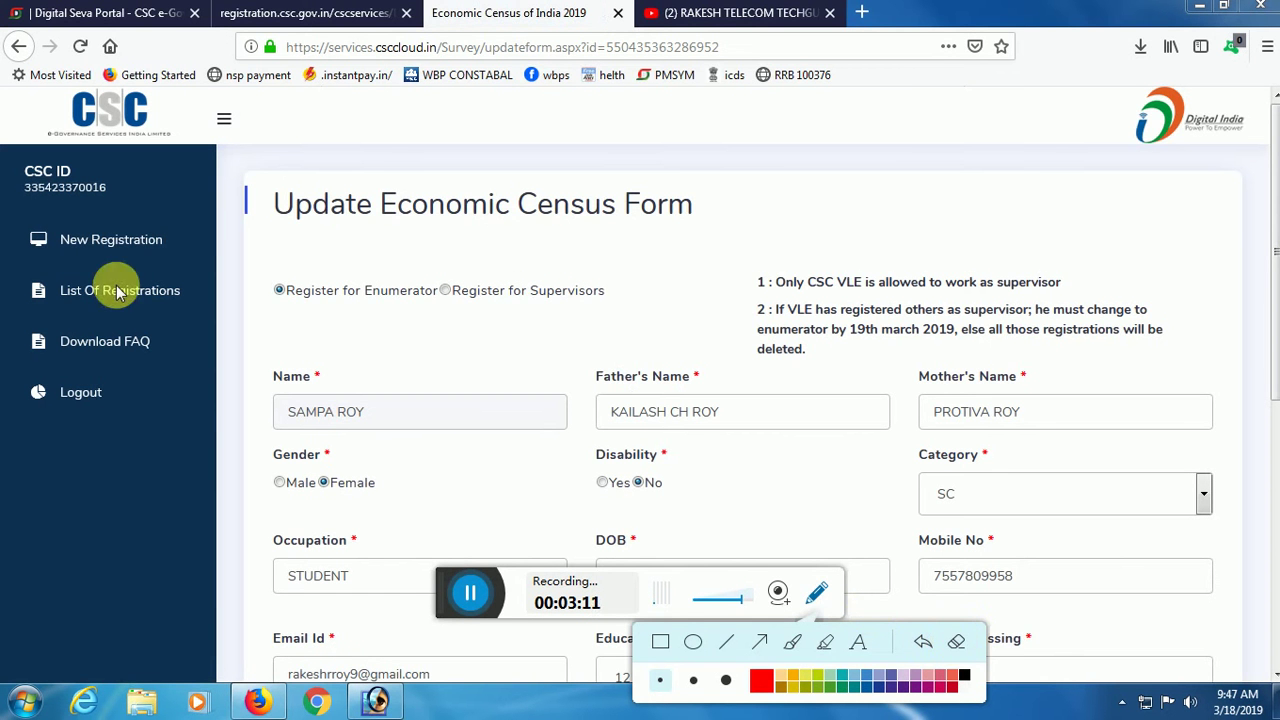
pyautogui.click(815, 598)
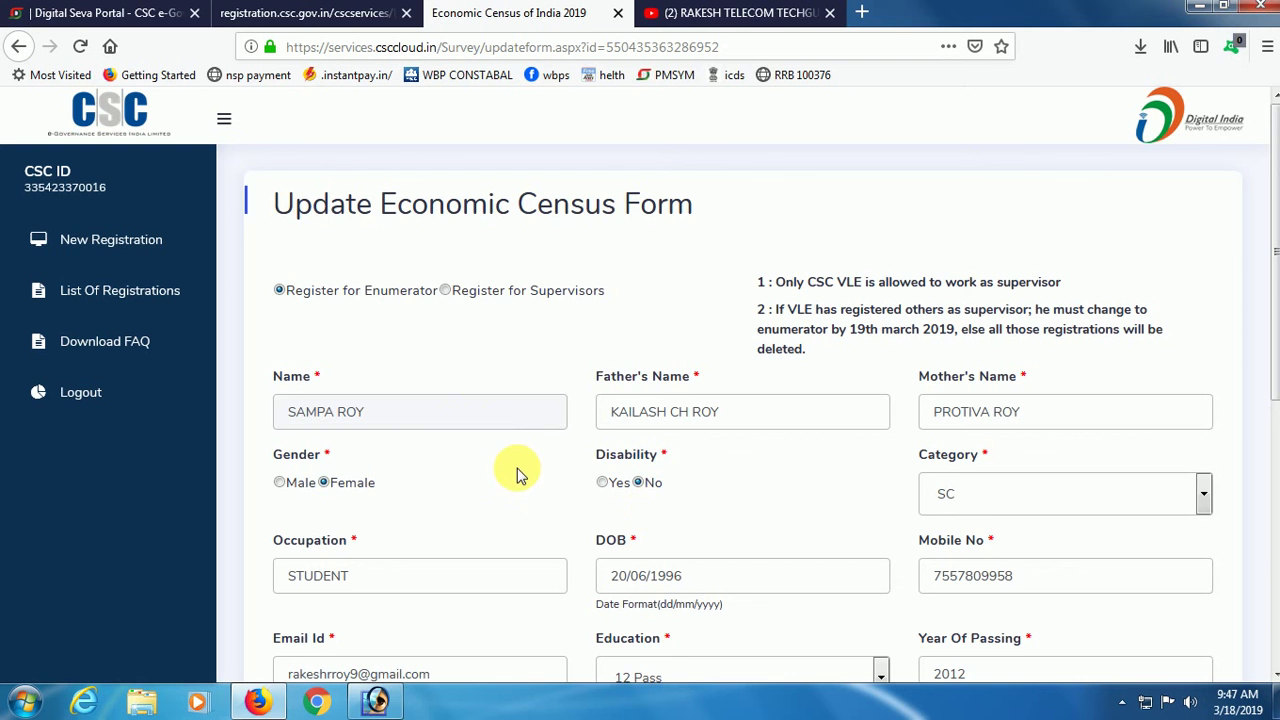
pyautogui.scroll(-3, 800, 308)
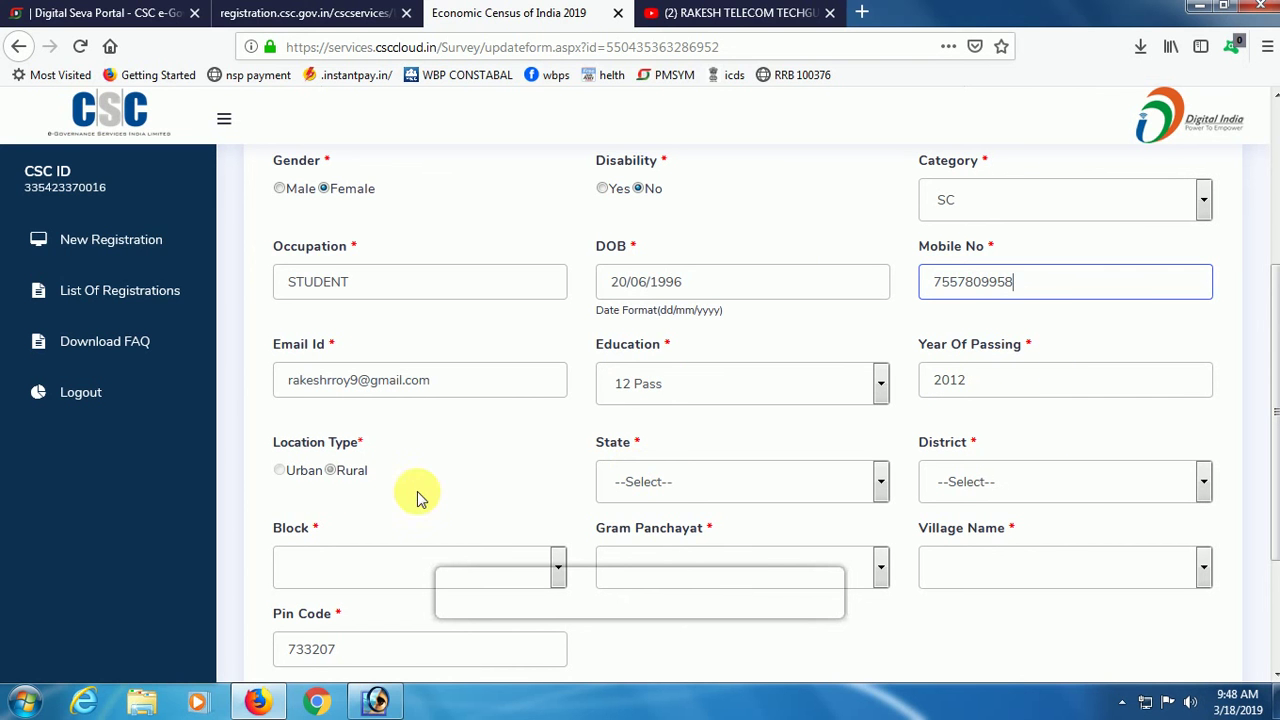
# Set the state to West Bengal, district to Dinajpur Uttar and block to Chopra.
pyautogui.click(686, 485)
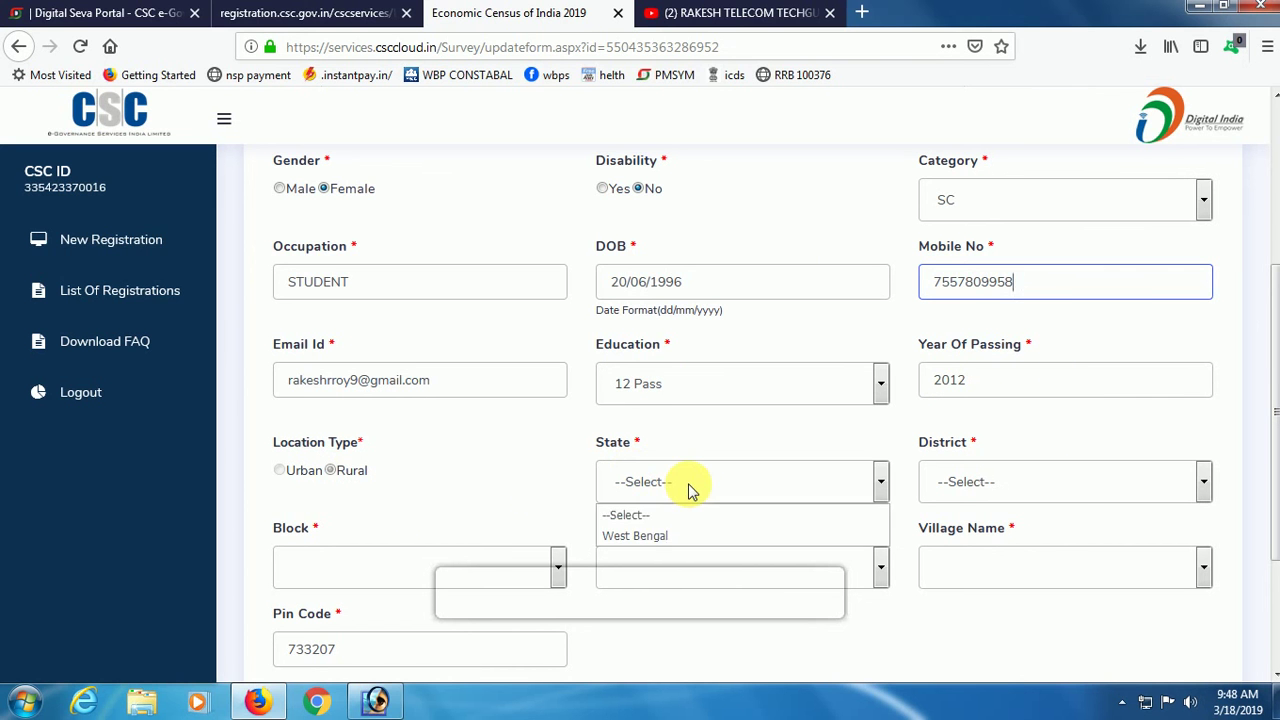
pyautogui.click(665, 535)
pyautogui.click(993, 484)
pyautogui.click(957, 541)
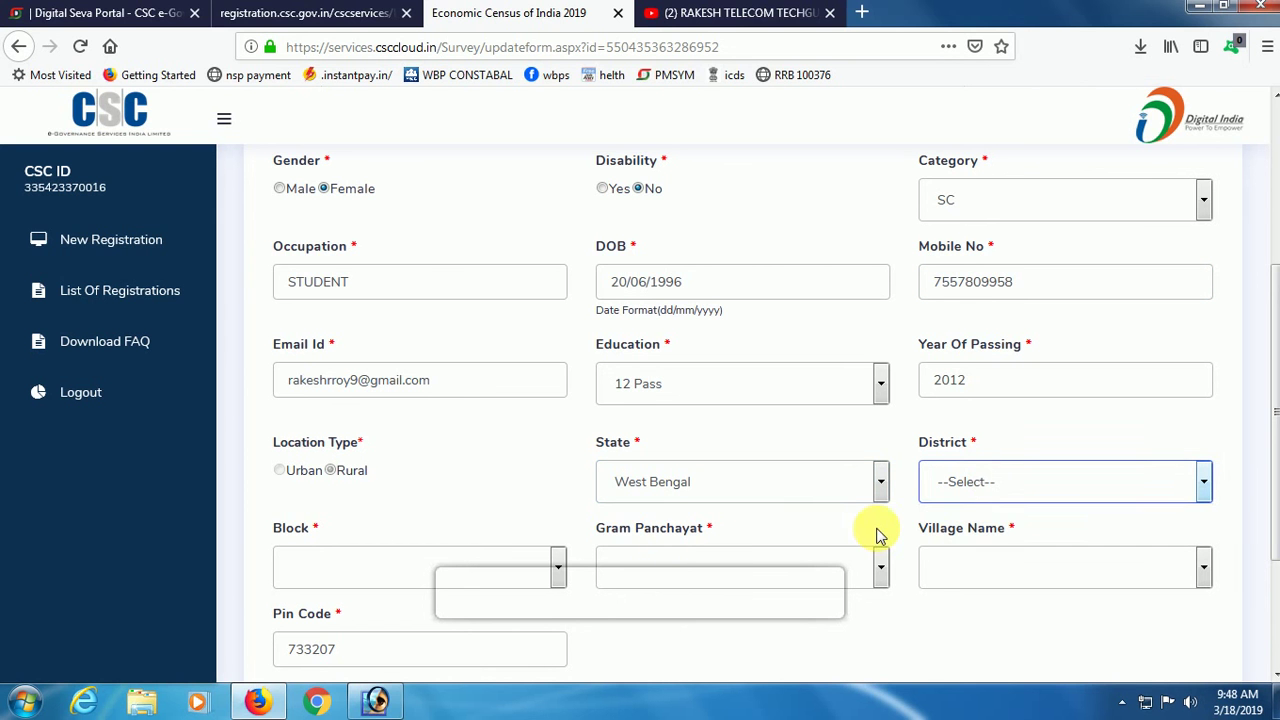
pyautogui.click(543, 566)
pyautogui.click(591, 491)
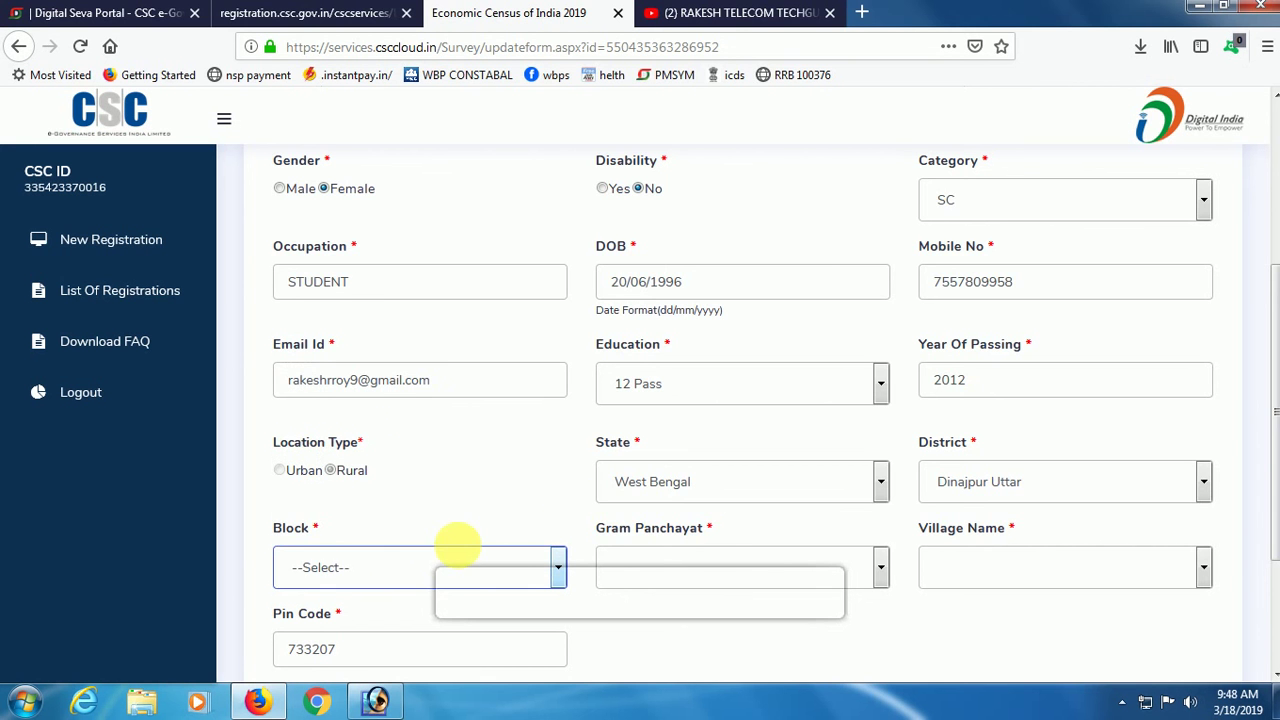
pyautogui.scroll(-3, 457, 577)
pyautogui.click(461, 376)
pyautogui.click(323, 432)
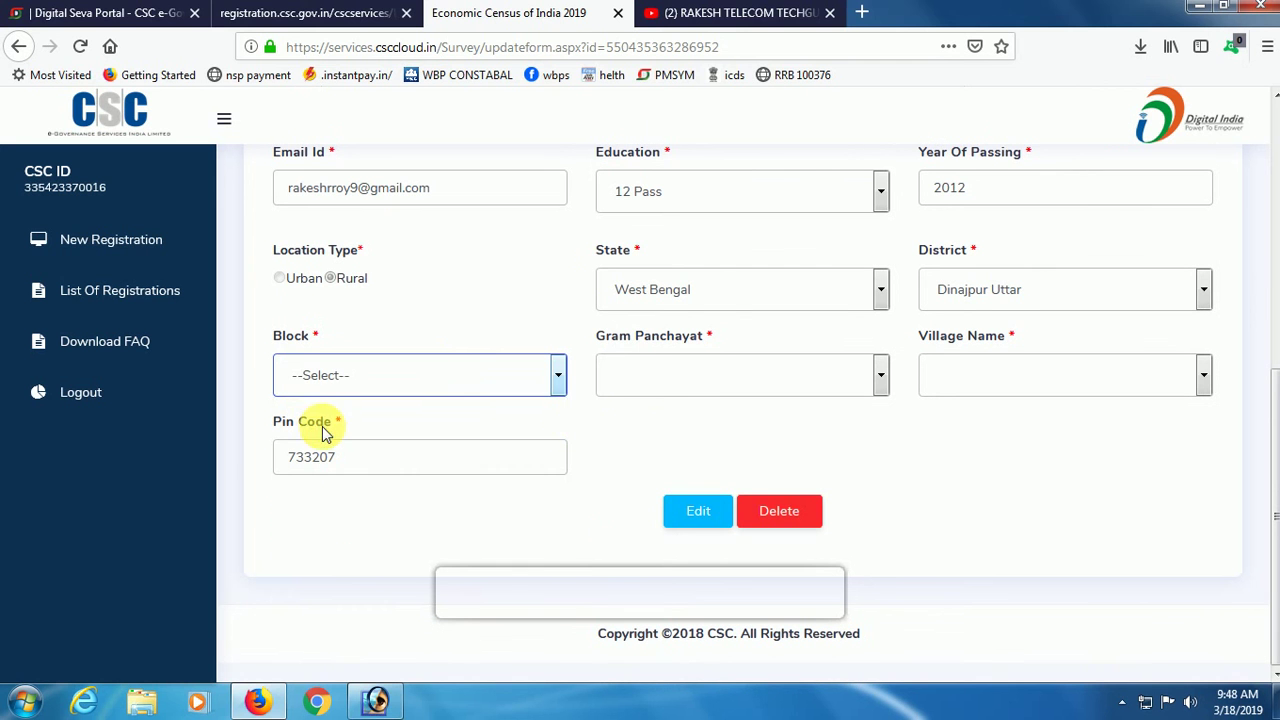
# Choose Chopra as gram panchayat and Bhagabati as village, then submit the edit.
pyautogui.click(700, 383)
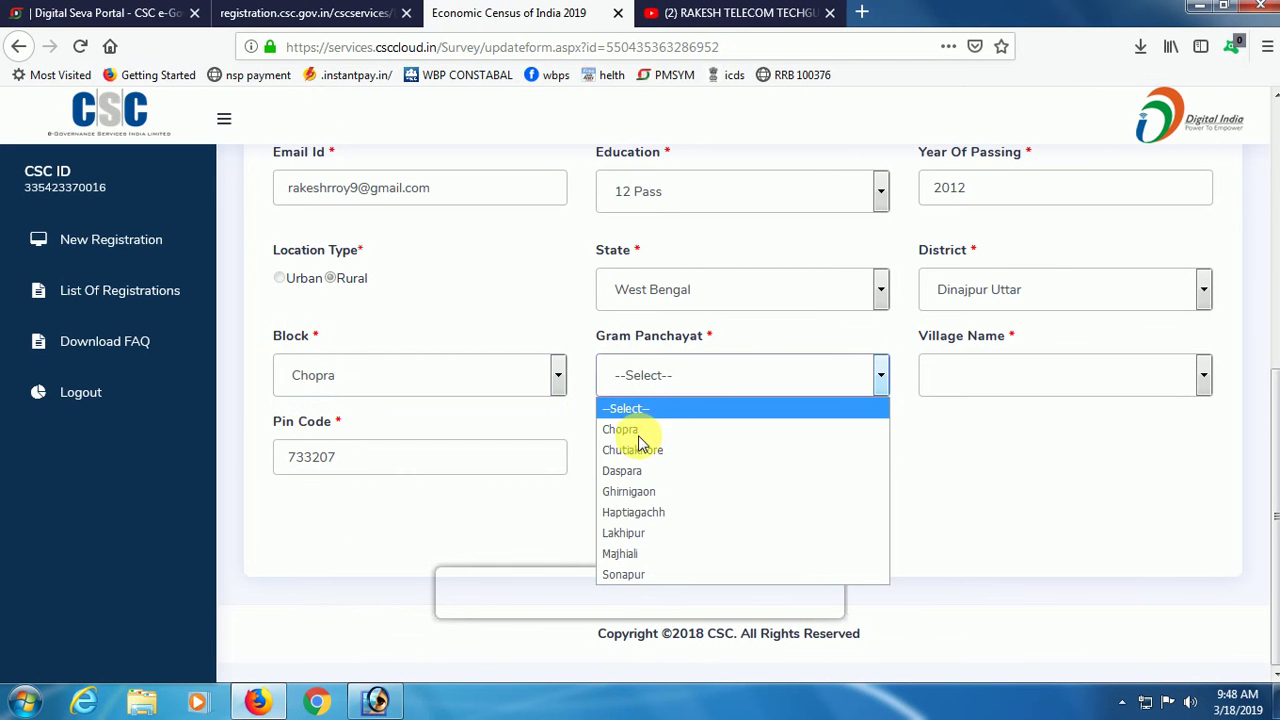
pyautogui.click(638, 434)
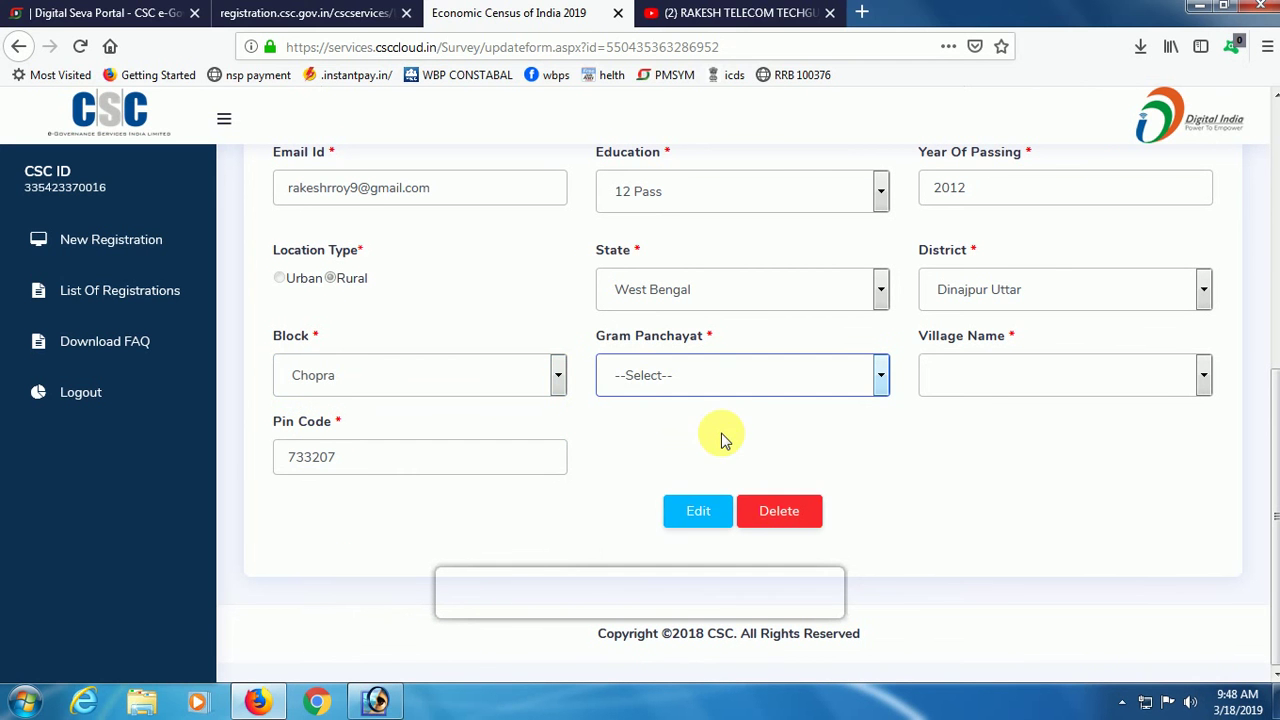
pyautogui.click(994, 377)
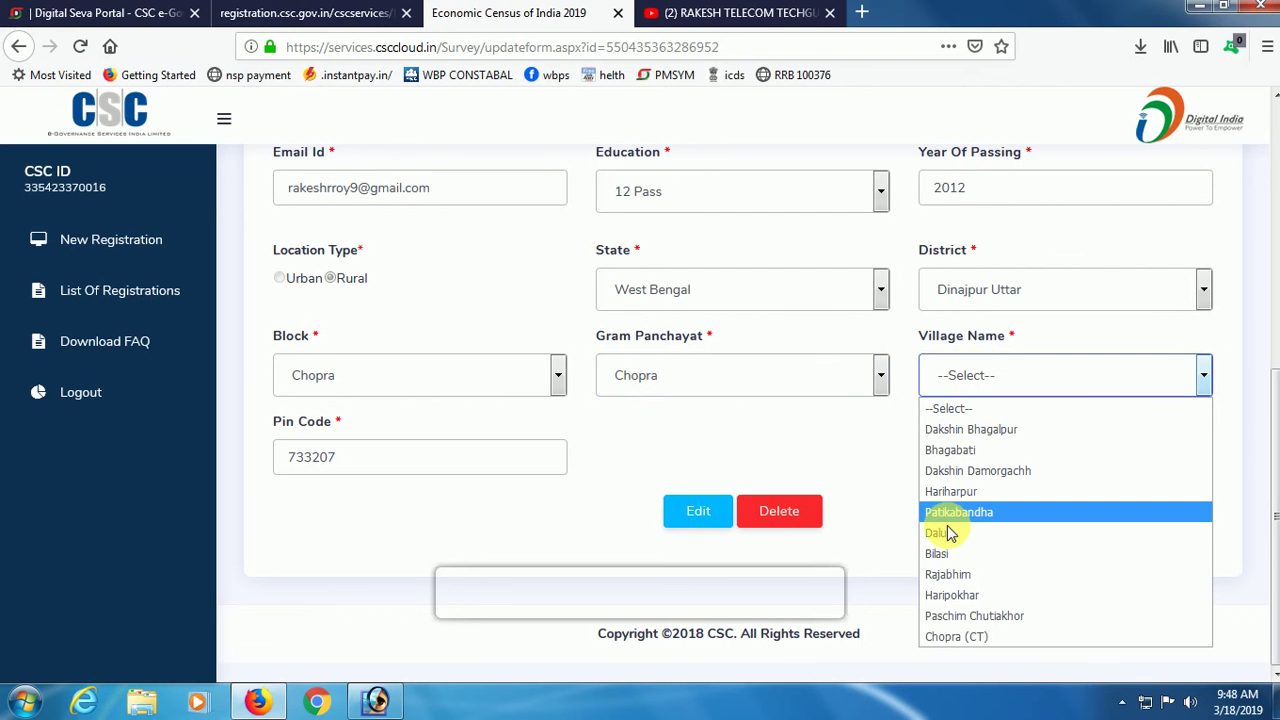
pyautogui.click(960, 452)
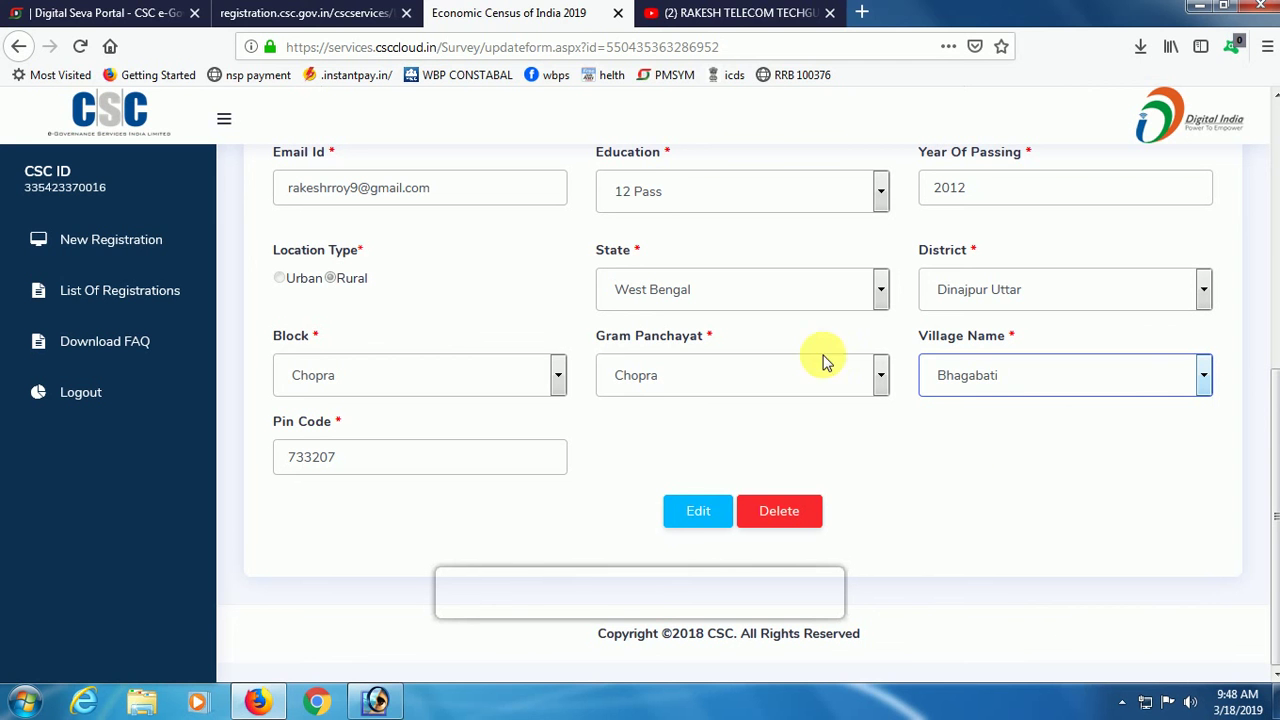
pyautogui.click(700, 512)
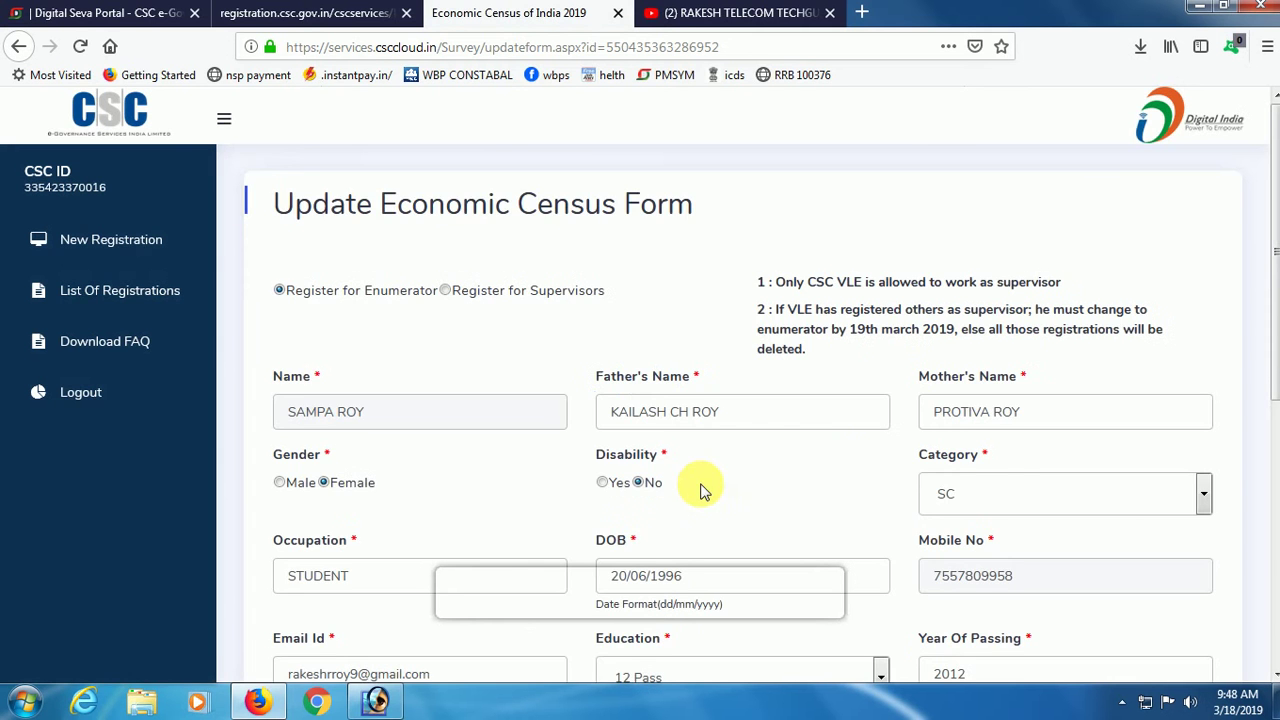
# Close the accidental Open File dialog and enter the OTP received on the enumerator's mobile.
pyautogui.scroll(-5, 1218, 375)
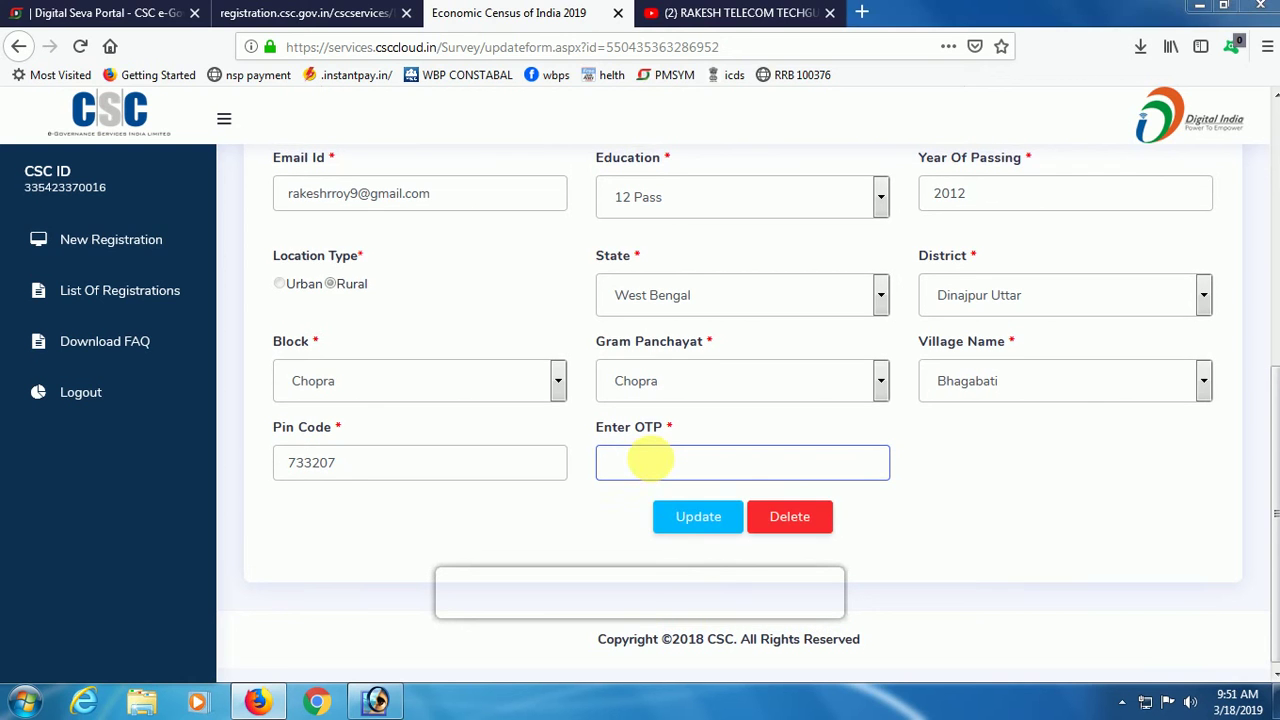
pyautogui.hotkey('ctrl', 'o')
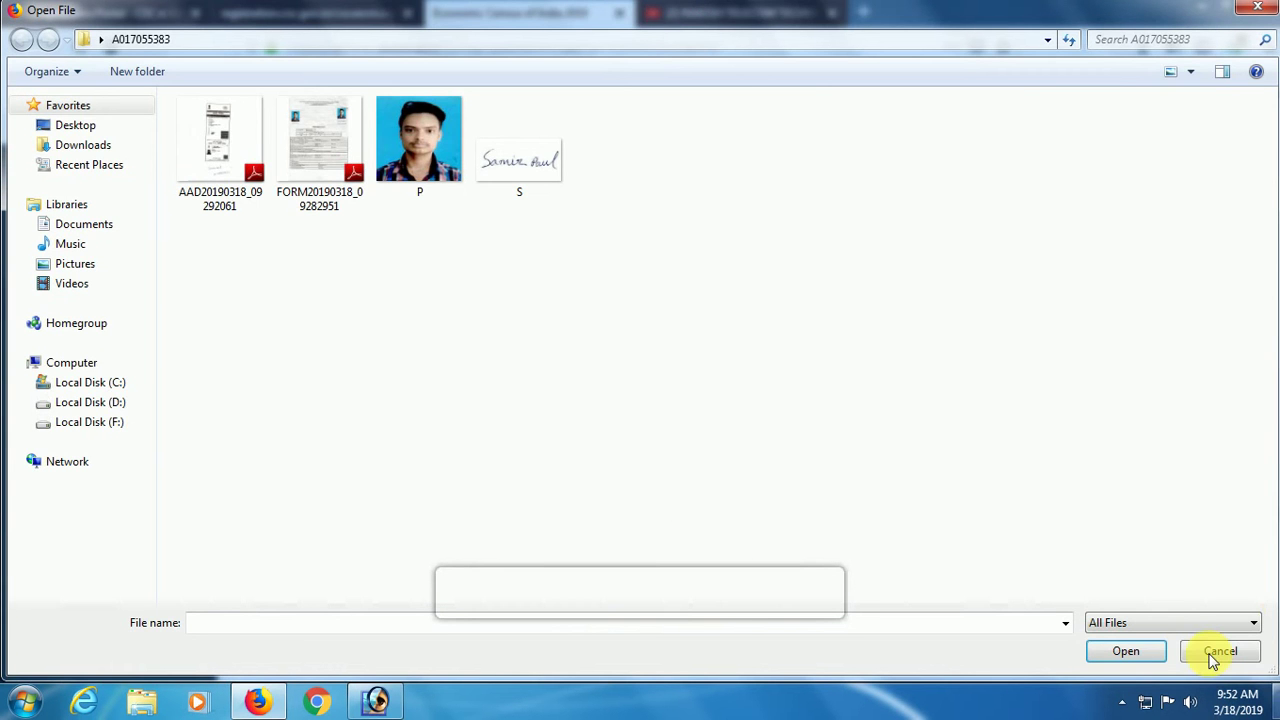
pyautogui.click(1220, 651)
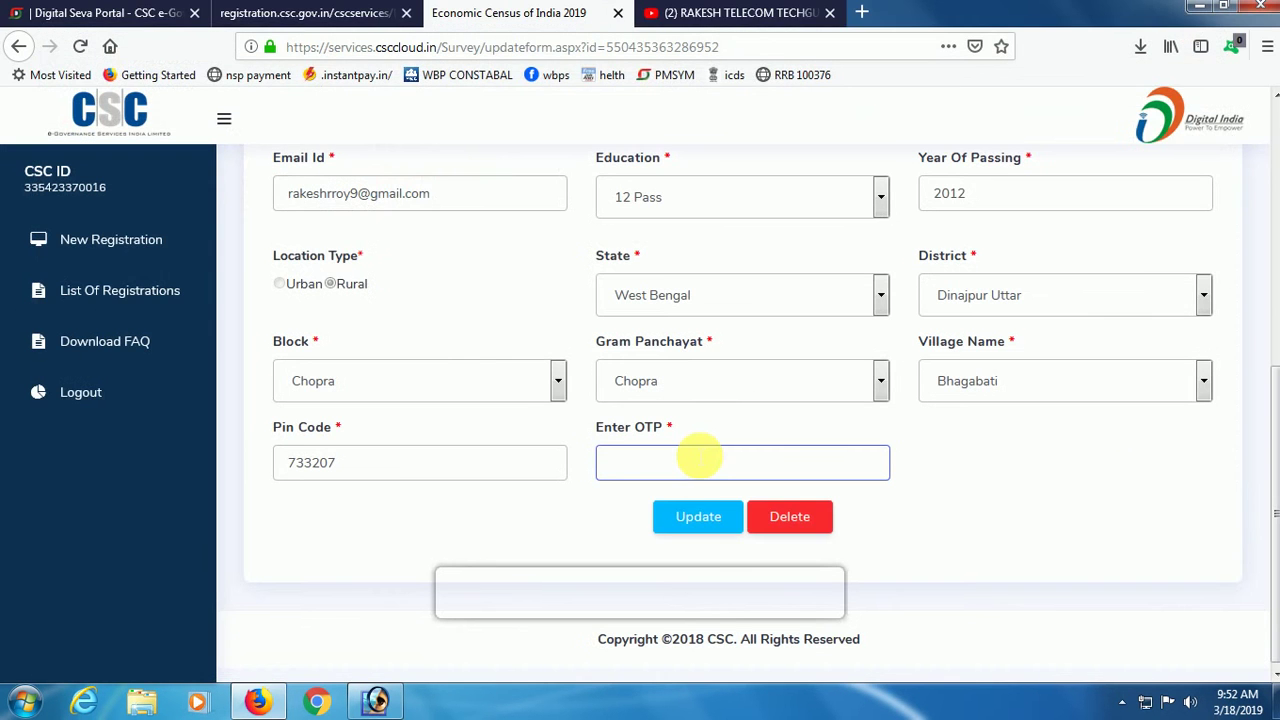
pyautogui.click(698, 457)
pyautogui.write('56')
pyautogui.click(698, 457)
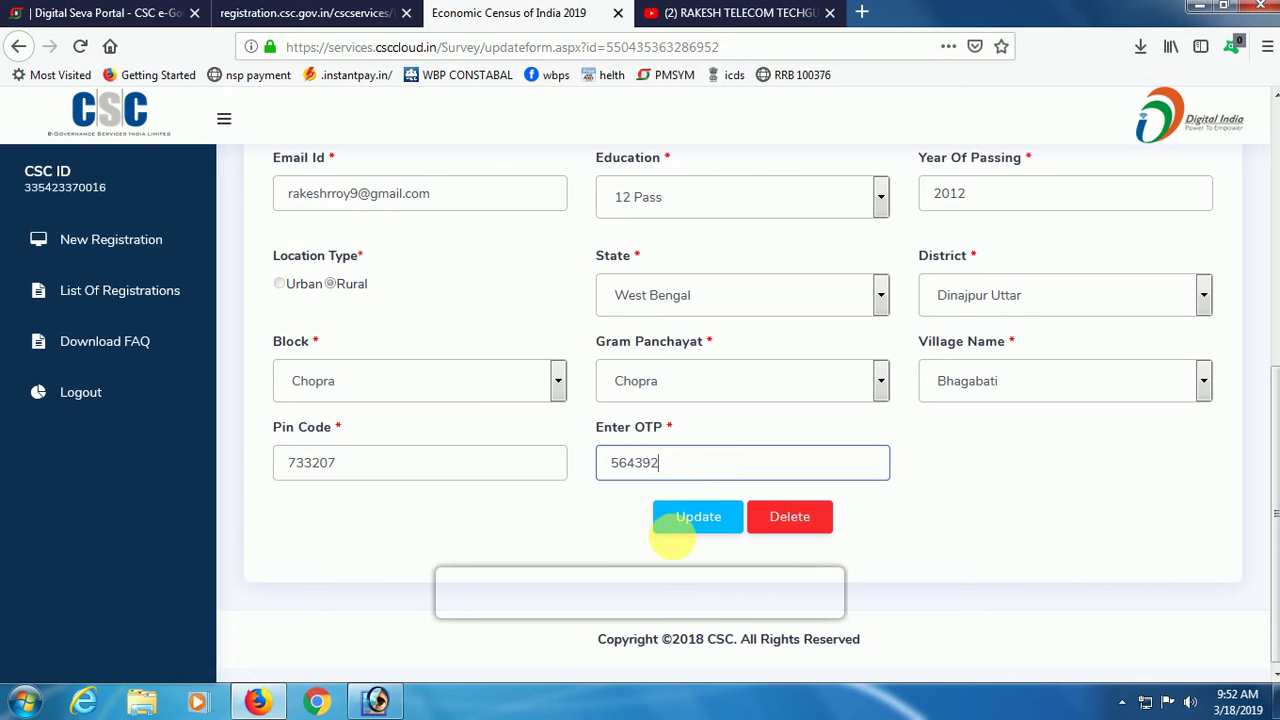
# Submit the OTP with Update and acknowledge the 'mobile no. has been verified successfully' alert.
pyautogui.click(705, 517)
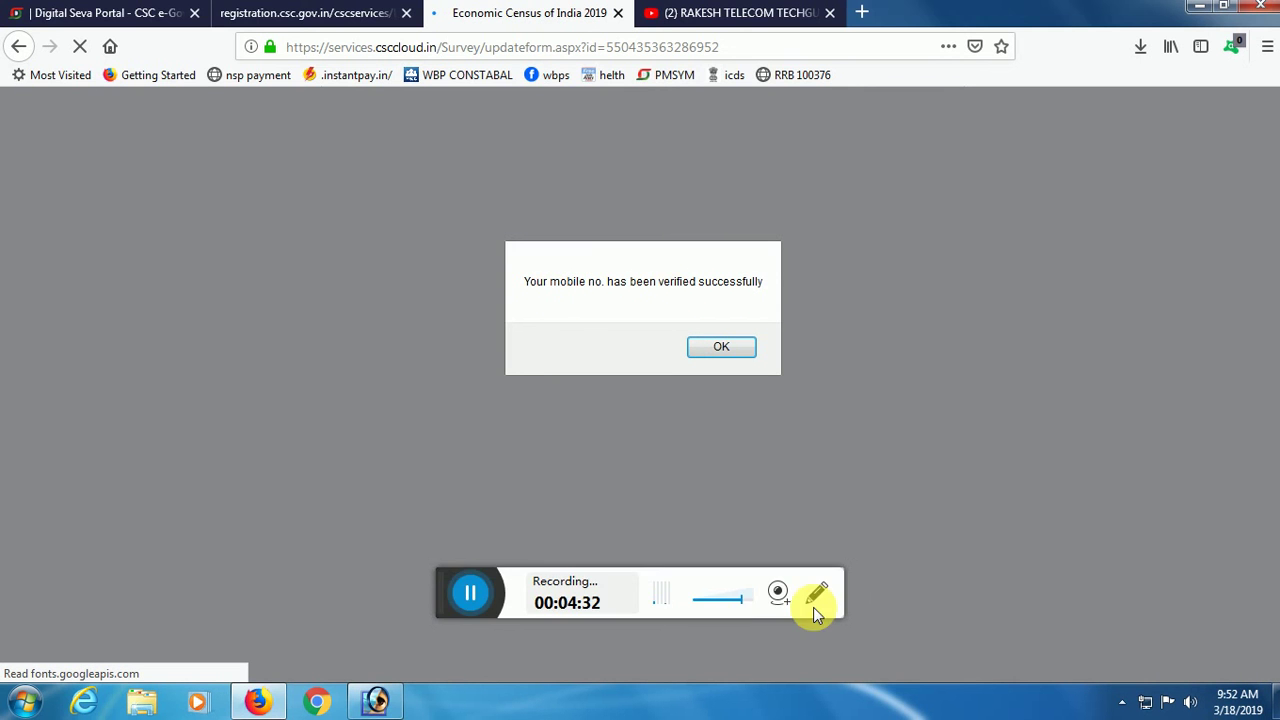
pyautogui.click(815, 595)
pyautogui.click(660, 645)
pyautogui.moveTo(492, 240)
pyautogui.mouseDown()
pyautogui.moveTo(598, 329)
pyautogui.moveTo(727, 373)
pyautogui.moveTo(1026, 412)
pyautogui.mouseUp()
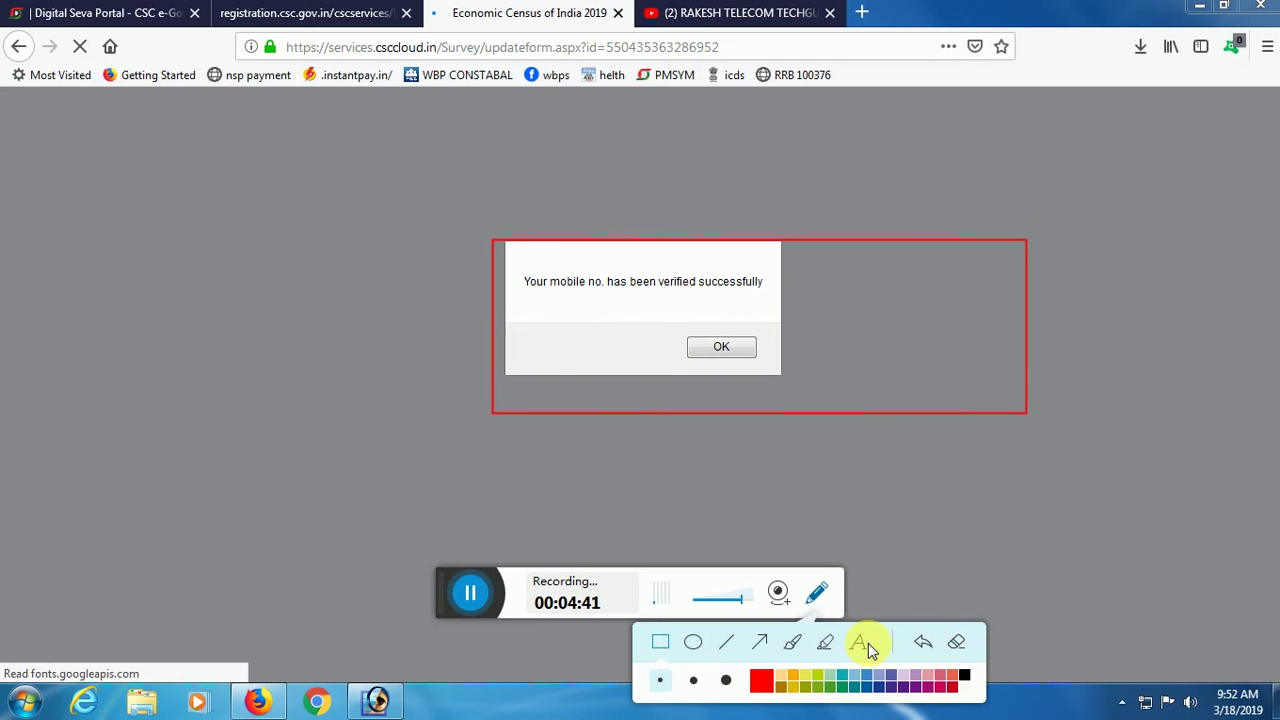
pyautogui.click(955, 648)
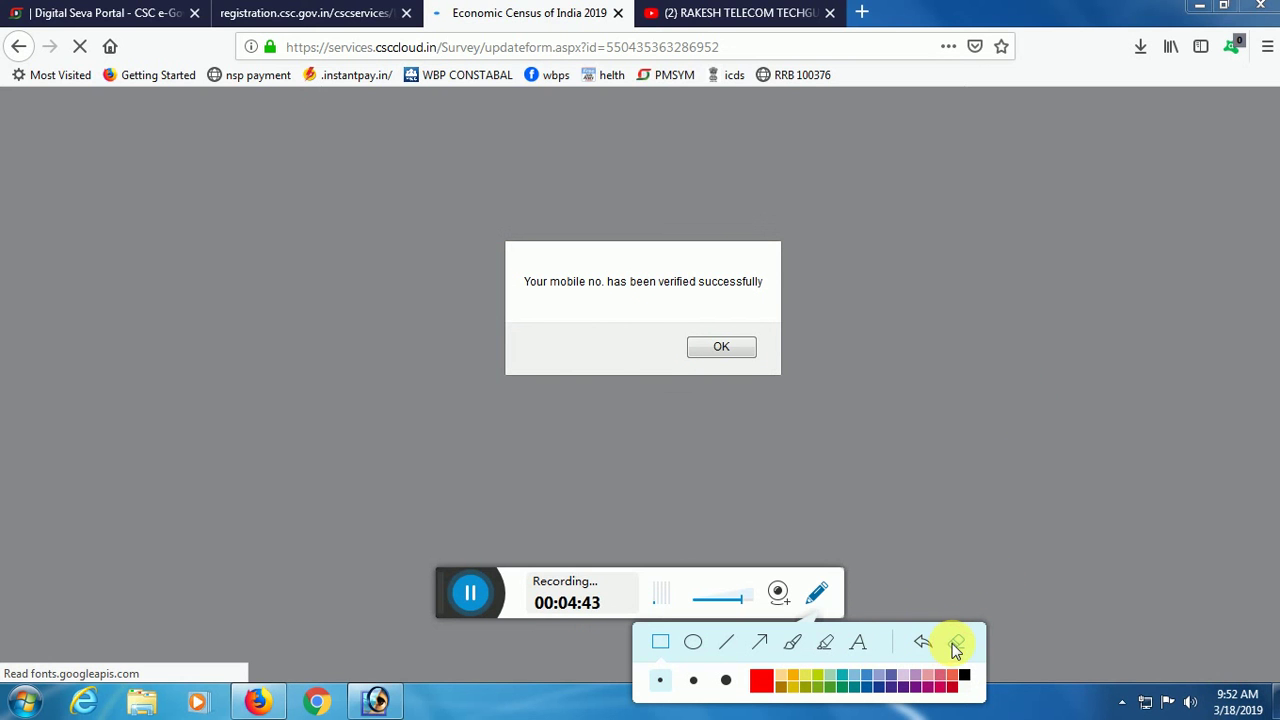
pyautogui.click(721, 348)
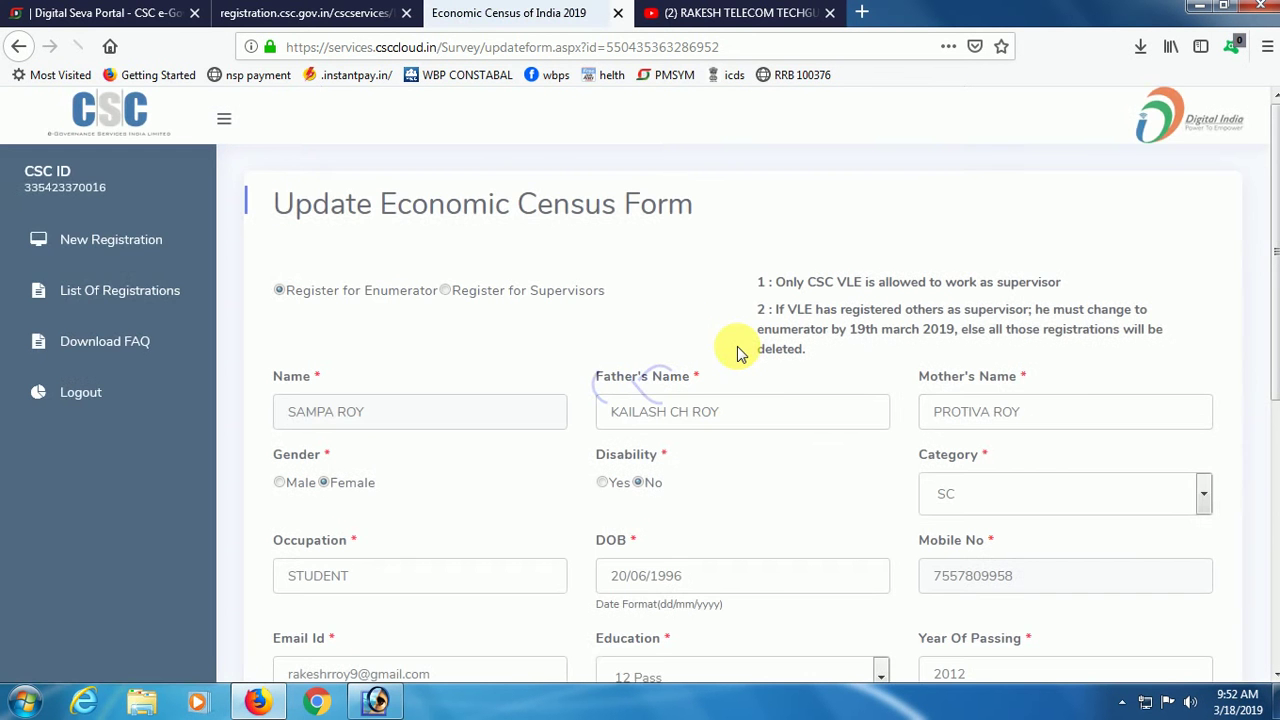
# Save the enumerator profile with Update and return to List Of Registrations showing it Verified.
pyautogui.scroll(-5, 731, 408)
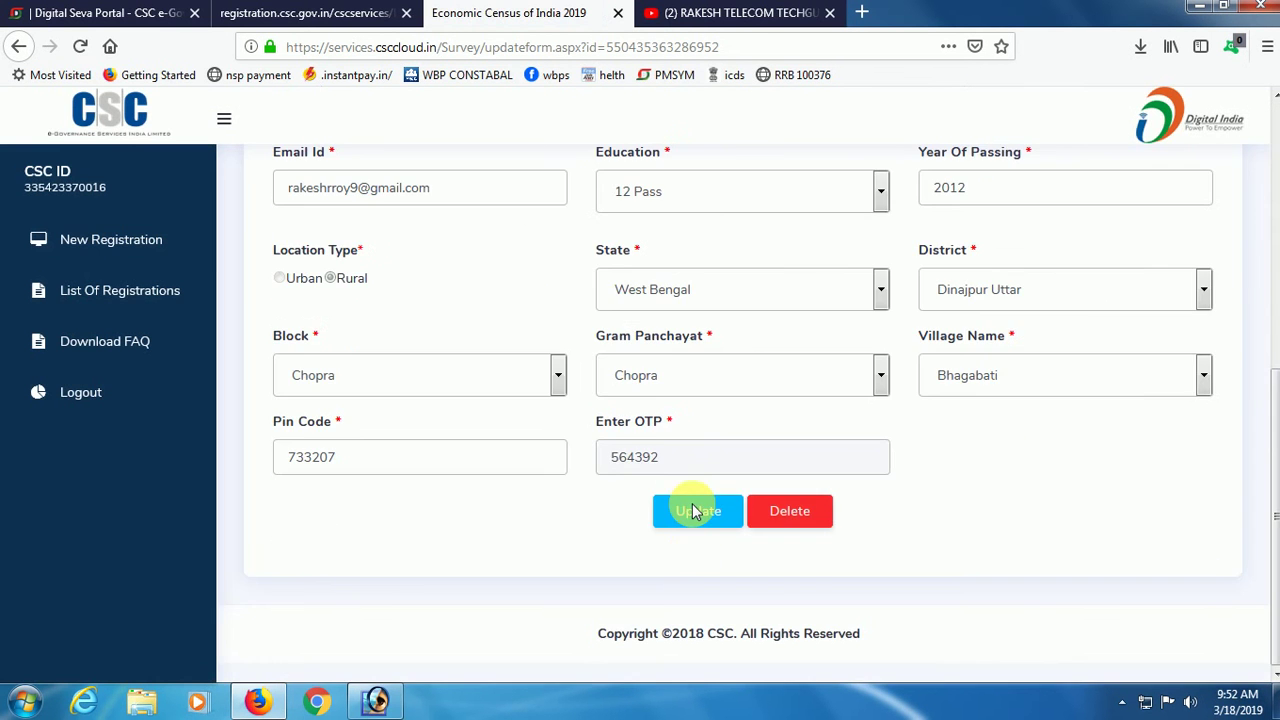
pyautogui.click(698, 512)
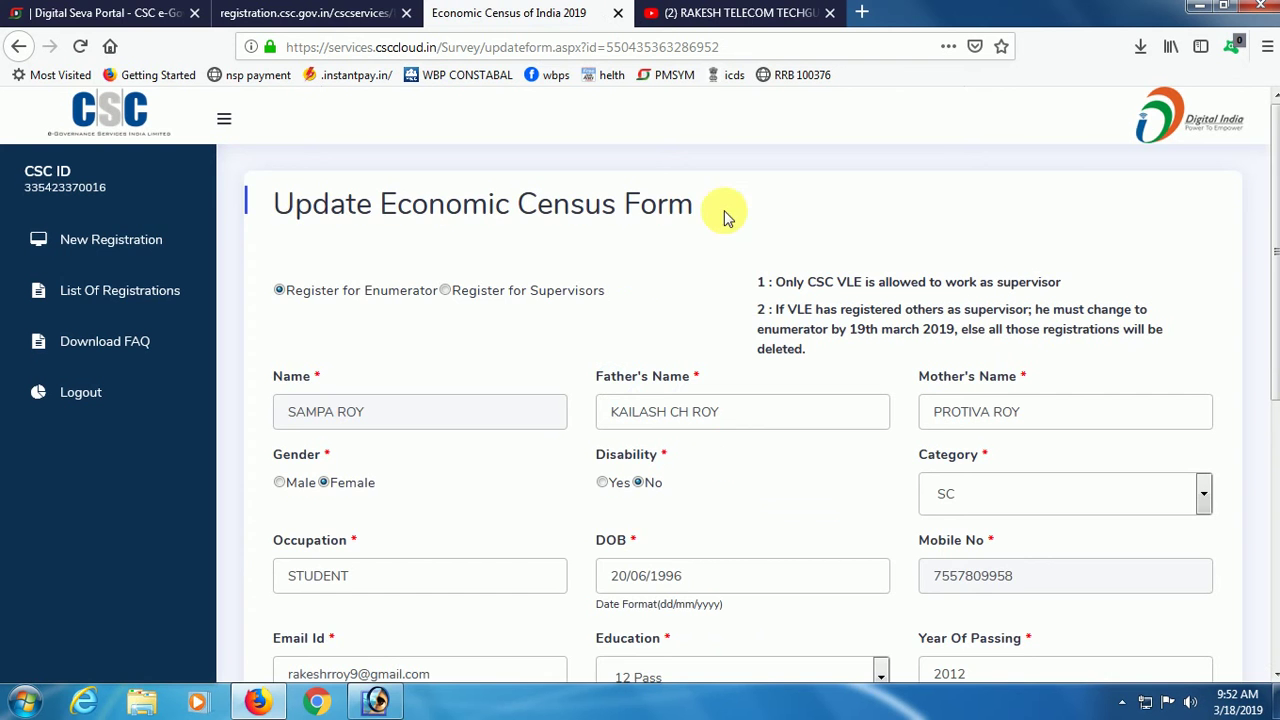
pyautogui.click(110, 293)
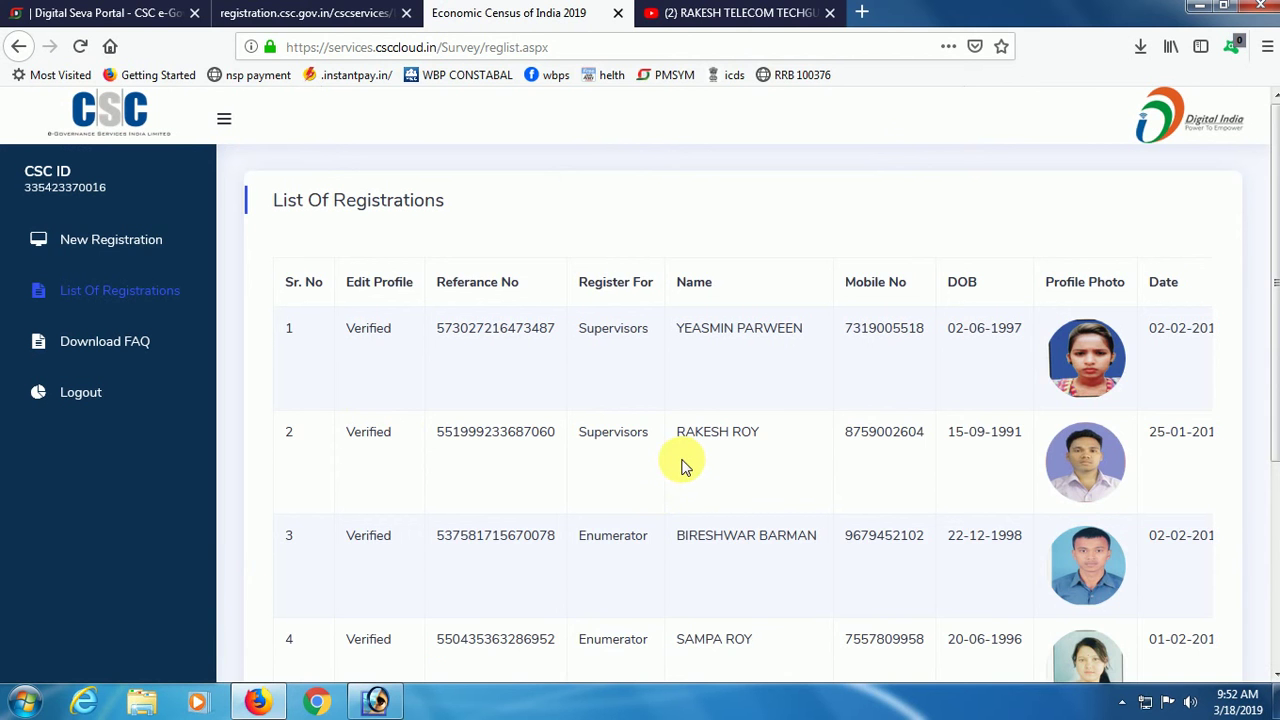
pyautogui.scroll(-3, 686, 466)
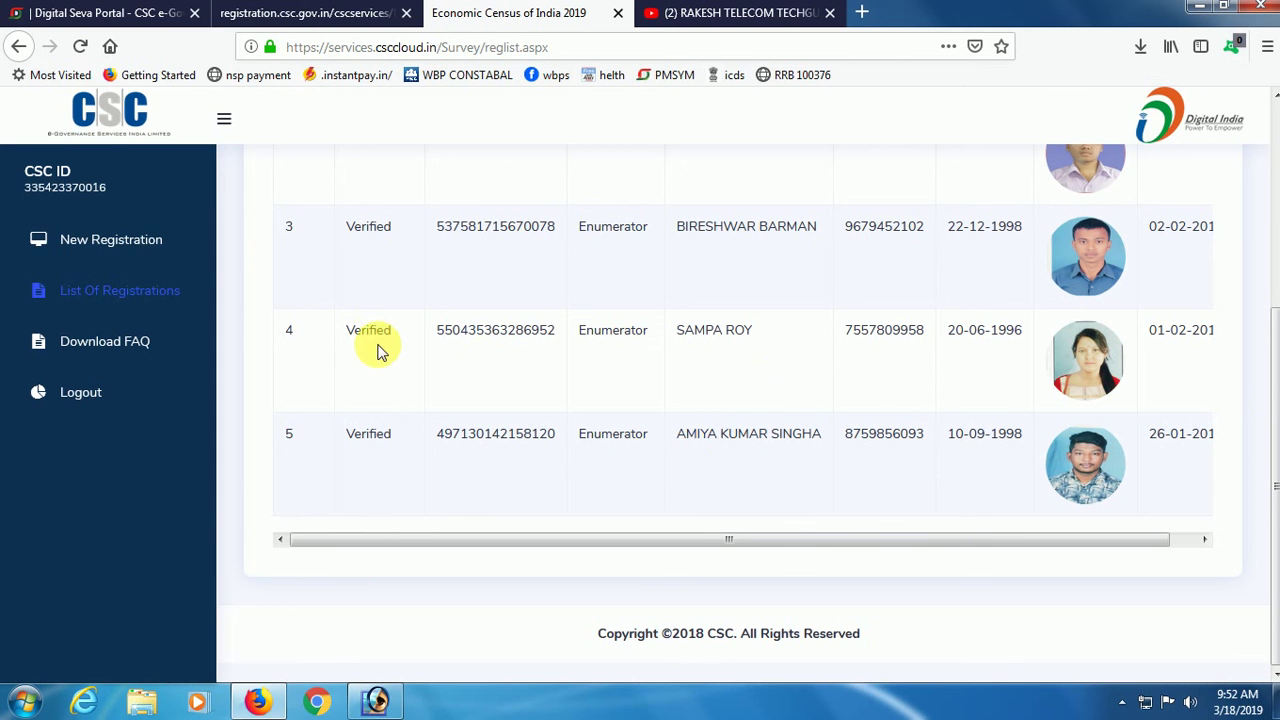
pyautogui.moveTo(645, 358); pyautogui.dragTo(640, 360)
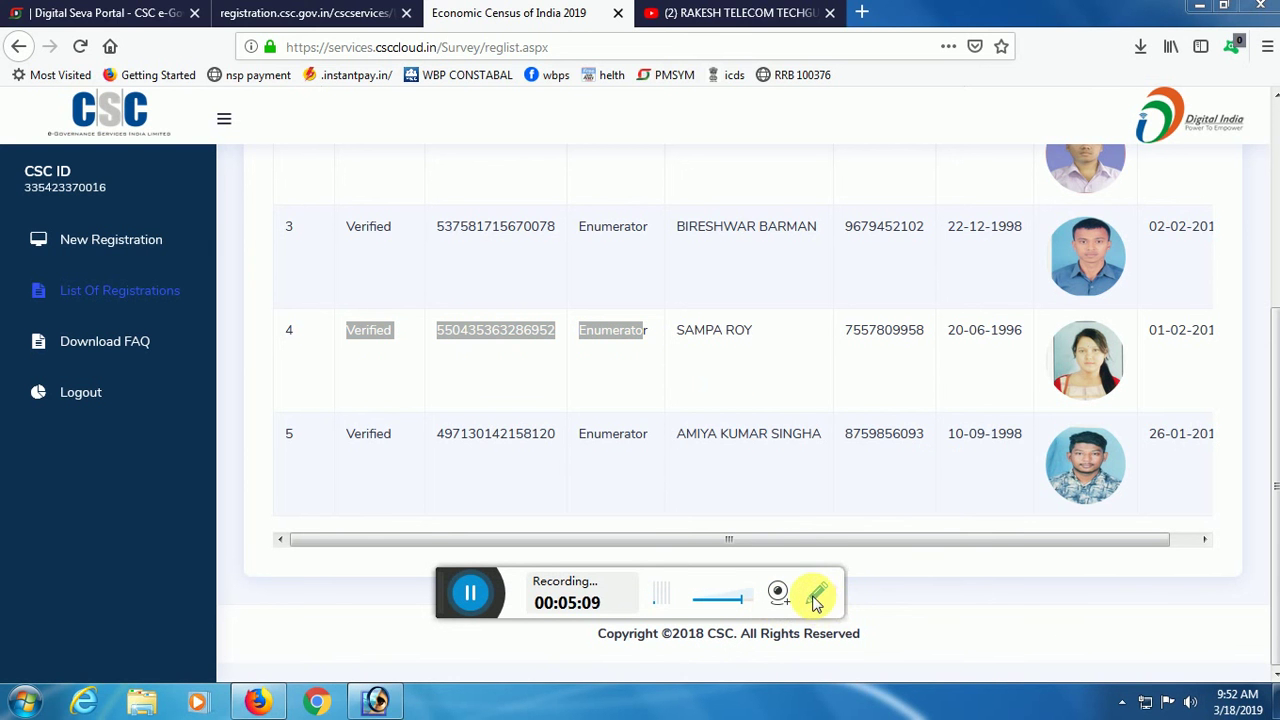
pyautogui.click(815, 596)
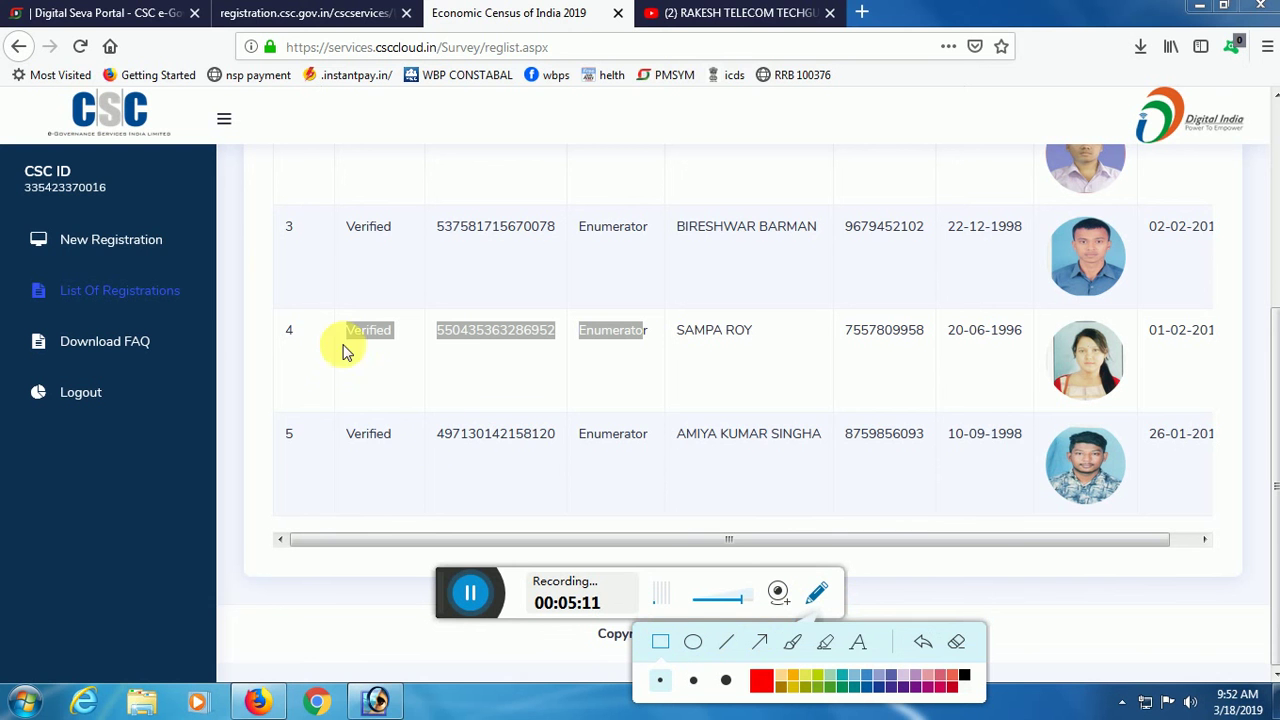
pyautogui.moveTo(309, 307)
pyautogui.mouseDown()
pyautogui.moveTo(374, 354)
pyautogui.moveTo(434, 371)
pyautogui.moveTo(1277, 388)
pyautogui.mouseUp()
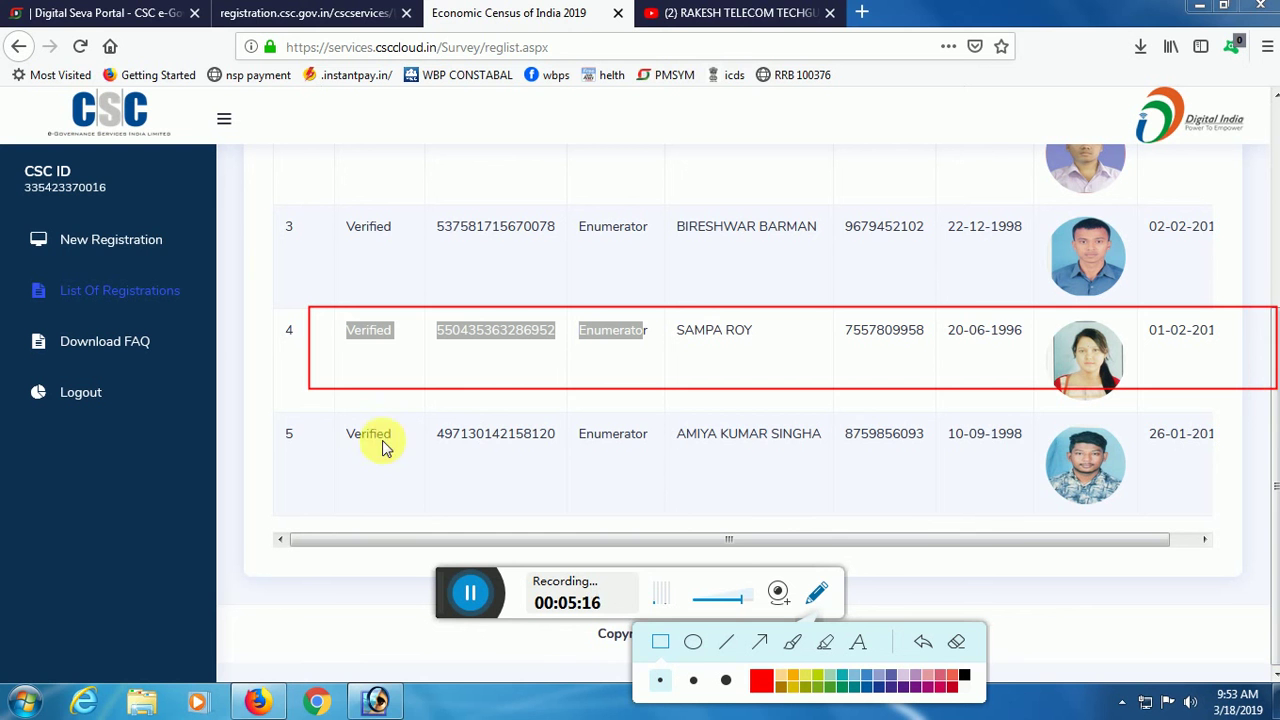
pyautogui.moveTo(325, 414)
pyautogui.mouseDown()
pyautogui.moveTo(445, 468)
pyautogui.moveTo(1134, 476)
pyautogui.moveTo(1234, 556)
pyautogui.moveTo(1262, 537)
pyautogui.moveTo(1237, 528)
pyautogui.mouseUp()
pyautogui.moveTo(329, 210)
pyautogui.mouseDown()
pyautogui.moveTo(420, 249)
pyautogui.moveTo(621, 283)
pyautogui.moveTo(1279, 268)
pyautogui.mouseUp()
pyautogui.press('Escape')
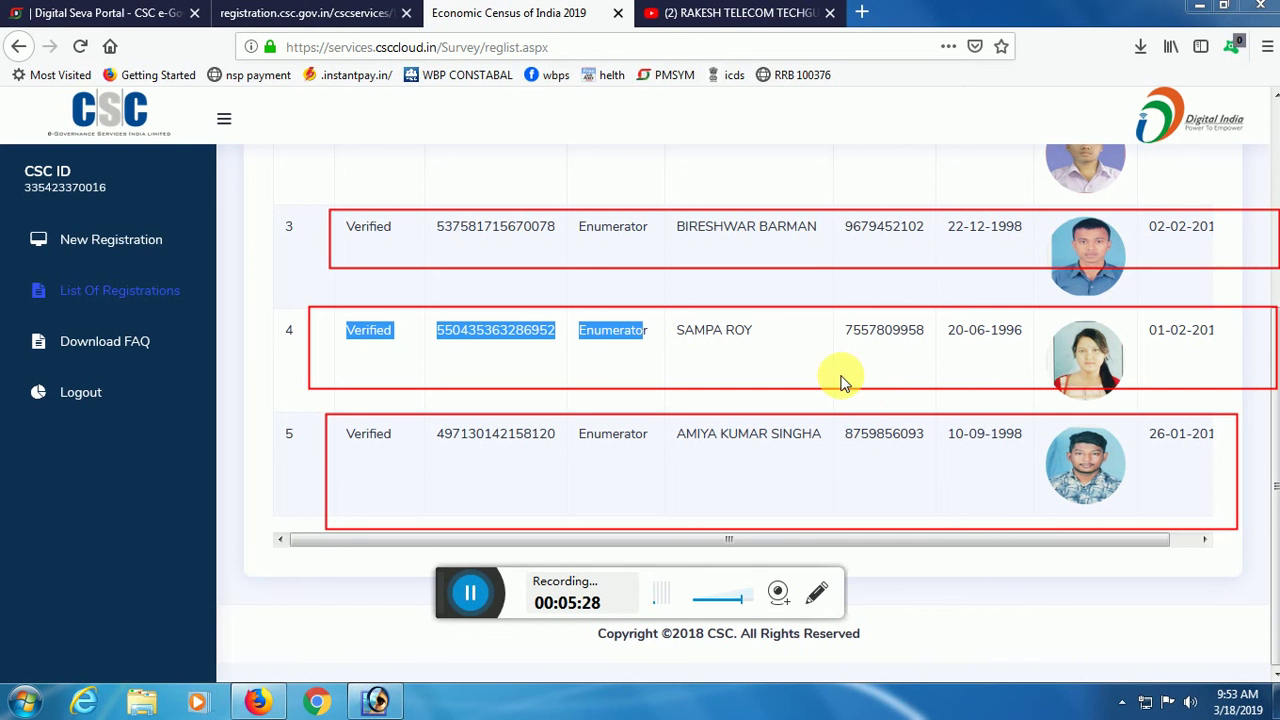
pyautogui.click(818, 594)
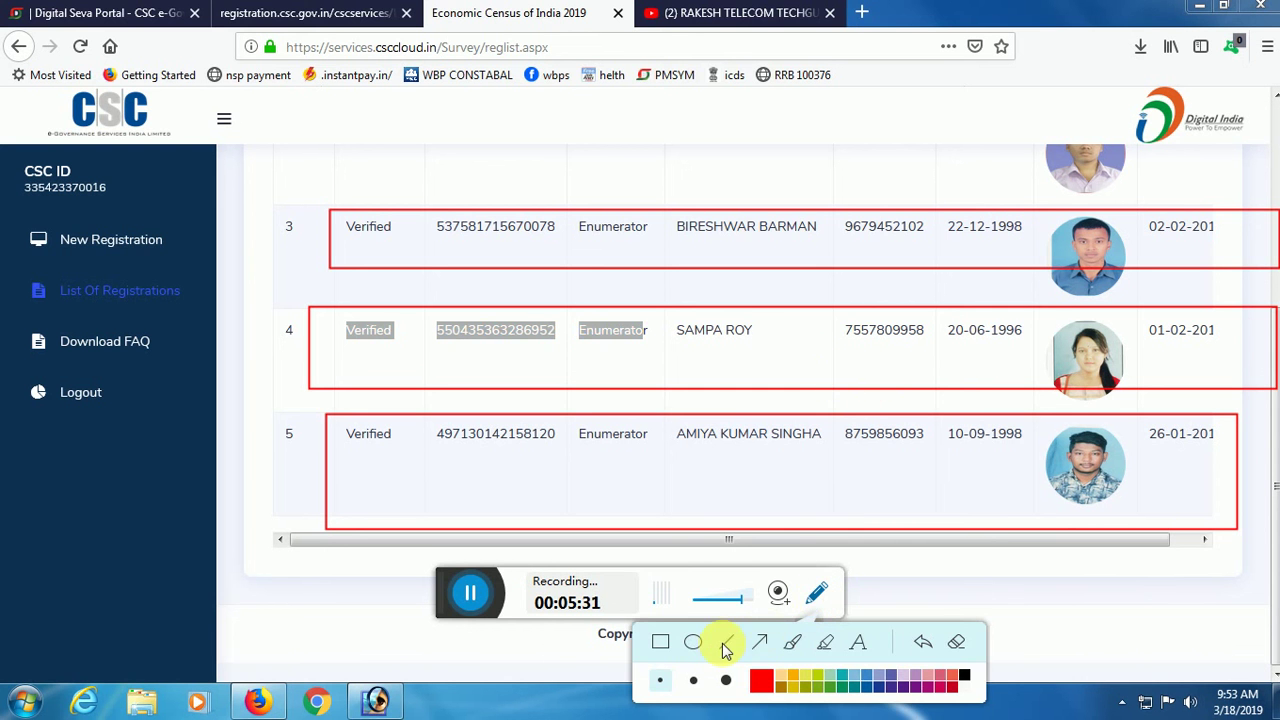
pyautogui.click(957, 645)
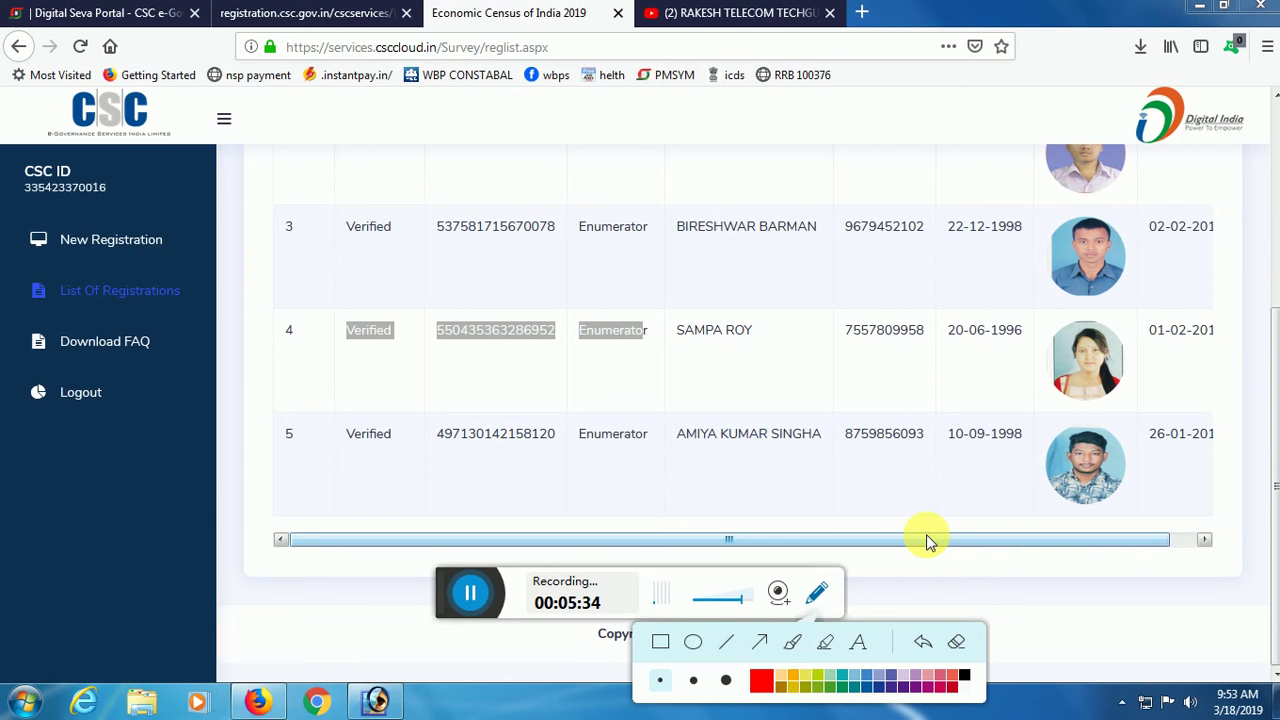